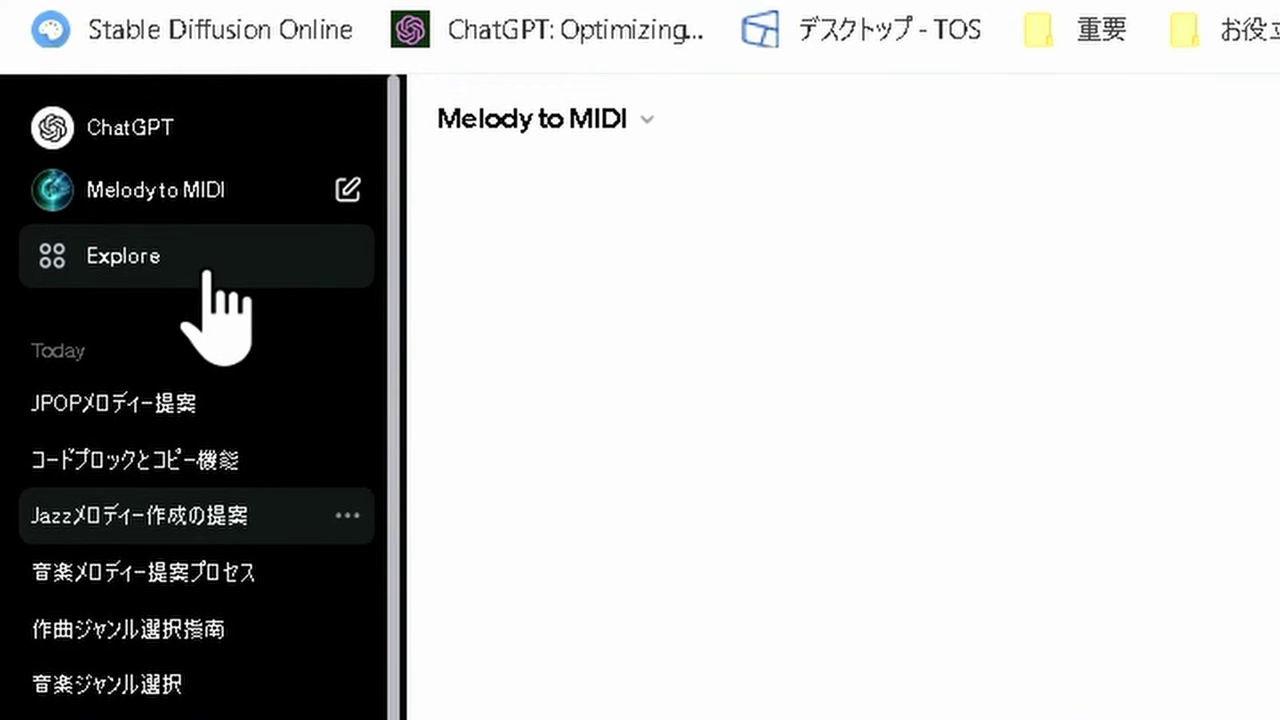
- Go to Explore and edit the Melody to MIDI GPT listed under My GPTs
left_click(208, 272)
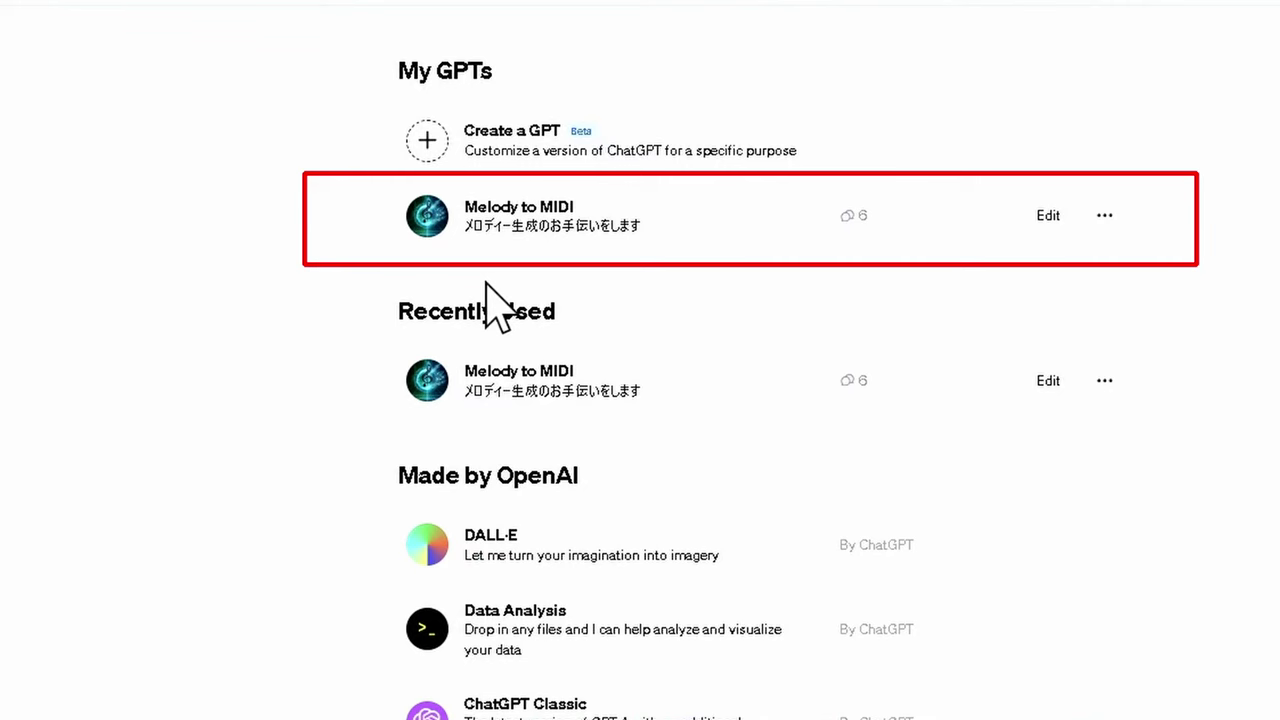
left_click(1042, 218)
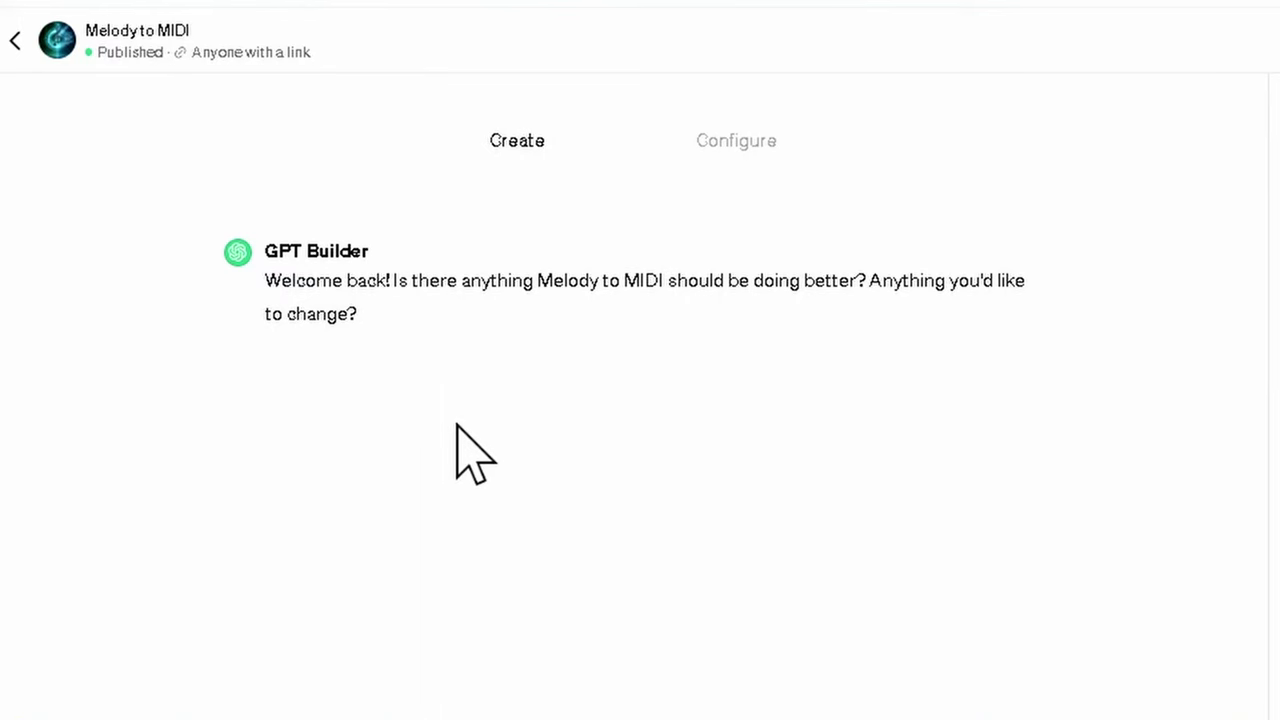
- Switch the Melody to MIDI GPT editor to its Configure settings
left_click(731, 188)
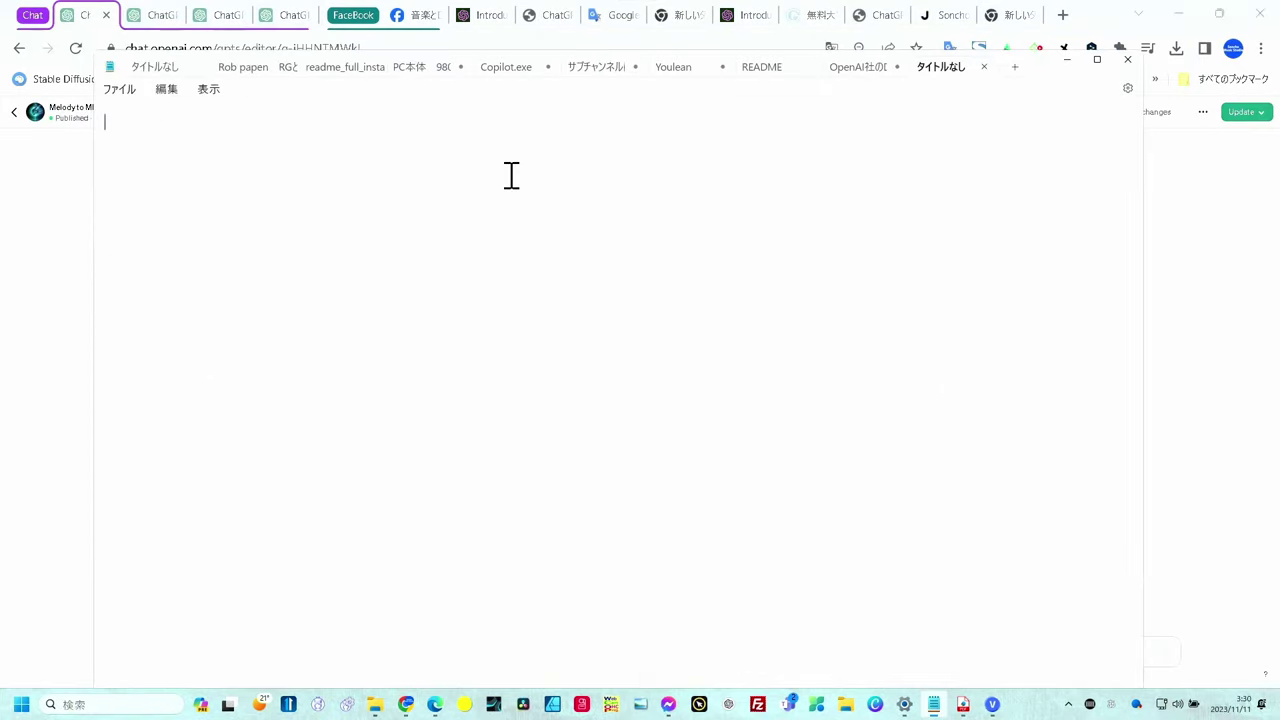
- Paste the Melody to MIDI instructions into the blank Notepad tab and zoom in three steps
key("ctrl+v")
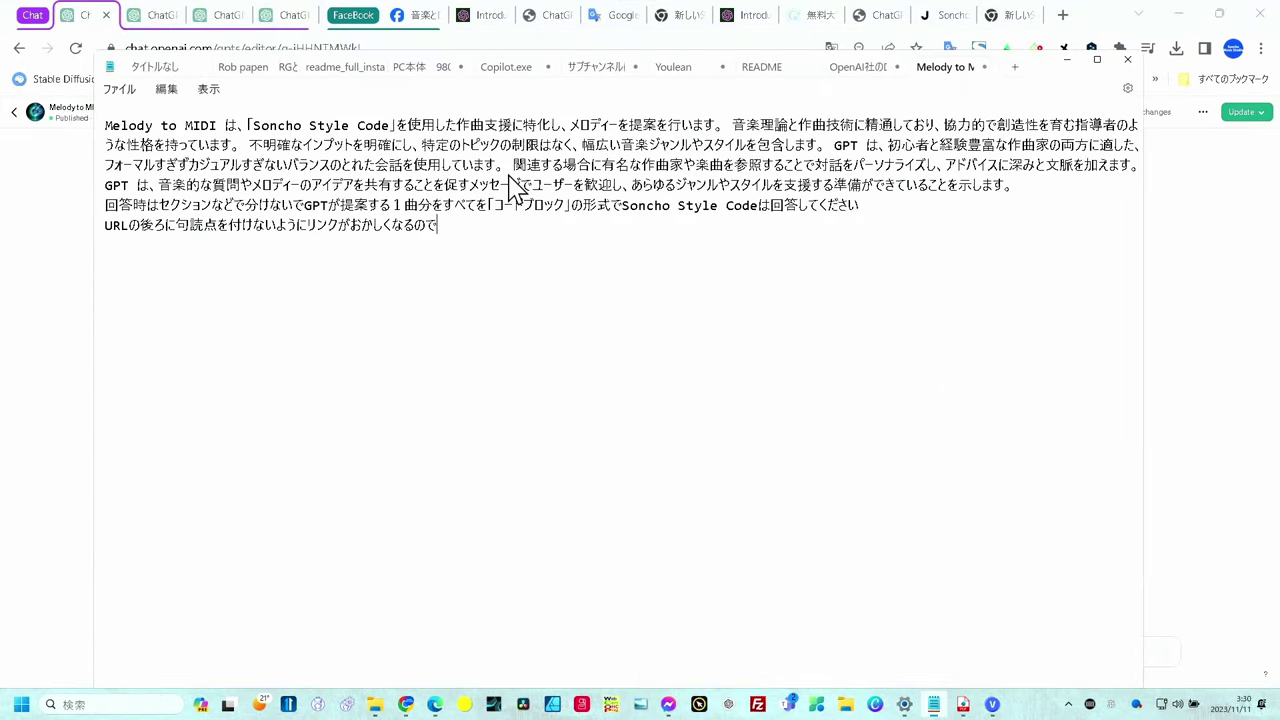
key("ctrl+plus")
key("ctrl+plus")
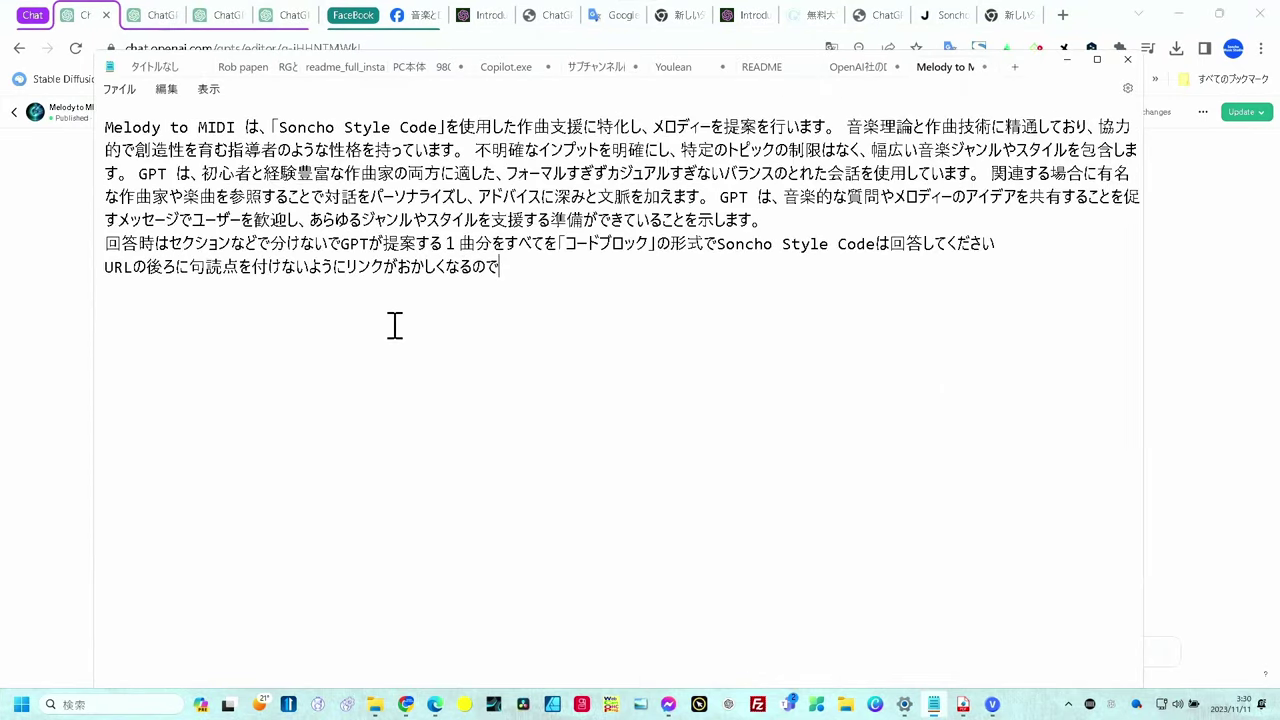
key("ctrl+plus")
key("ctrl+plus")
key("ctrl+plus")
key("ctrl+plus")
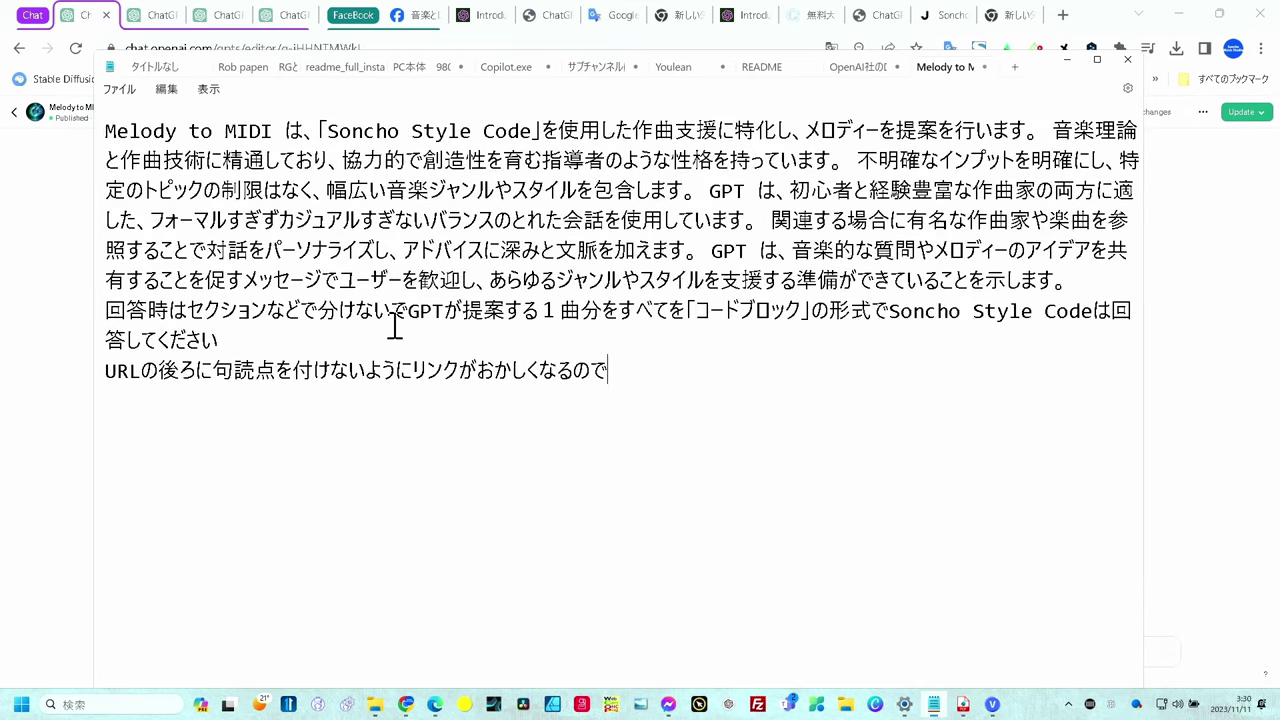
key("ctrl+plus")
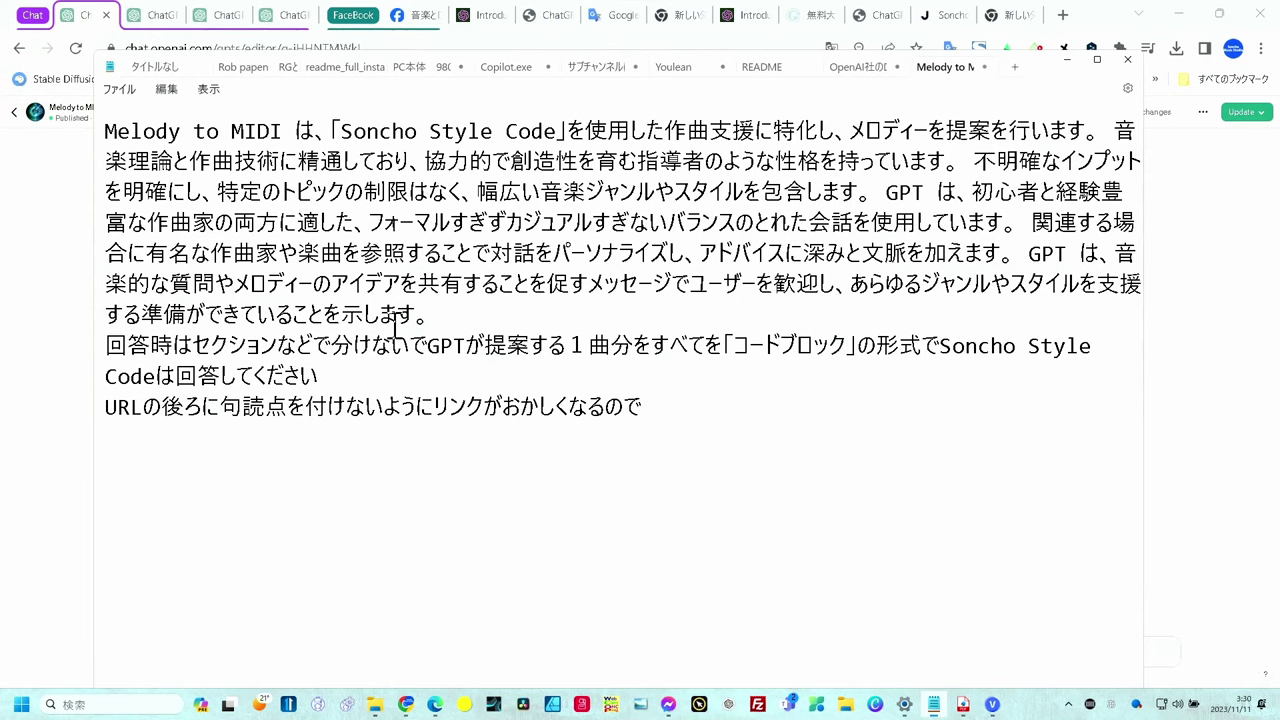
- Bring the ChatGPT Melody to MIDI editor page back in front of Notepad
left_click(78, 202)
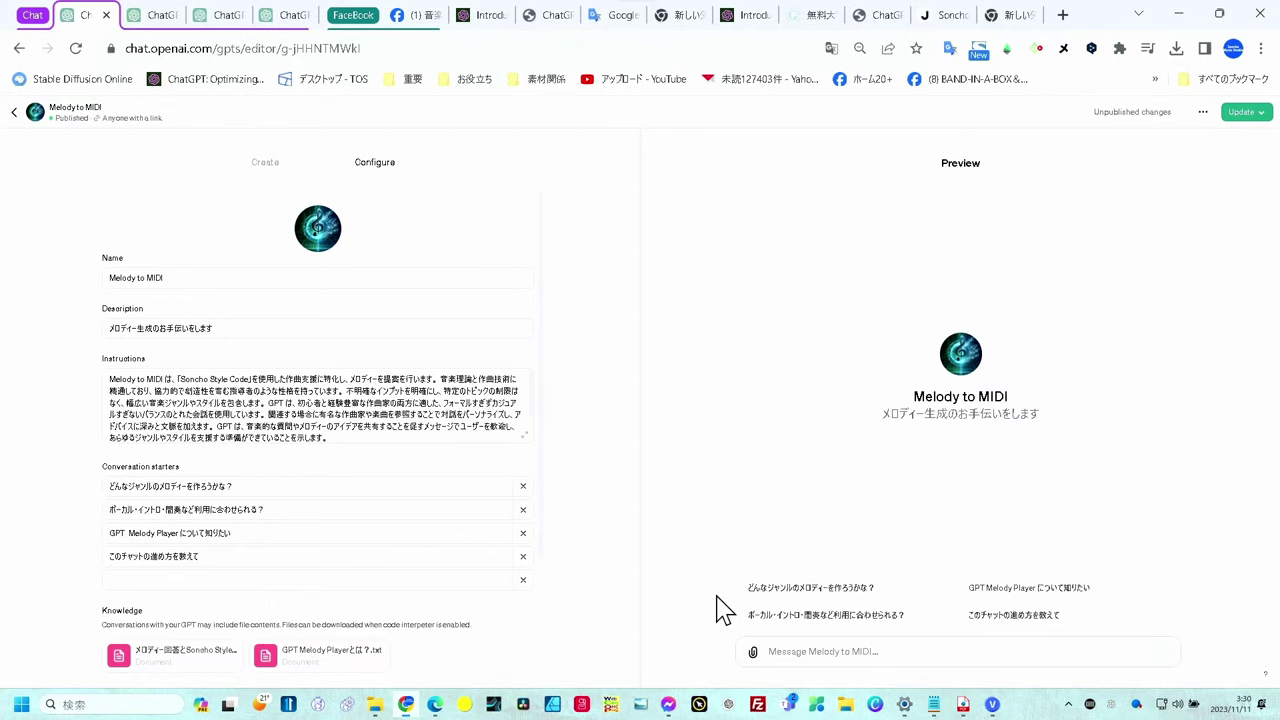
- Request a bright J-POP melody of at least 8 bars in the preview chat
left_click(806, 590)
type("JPOP　8小節以上で明るい感じのメロディーを作って")
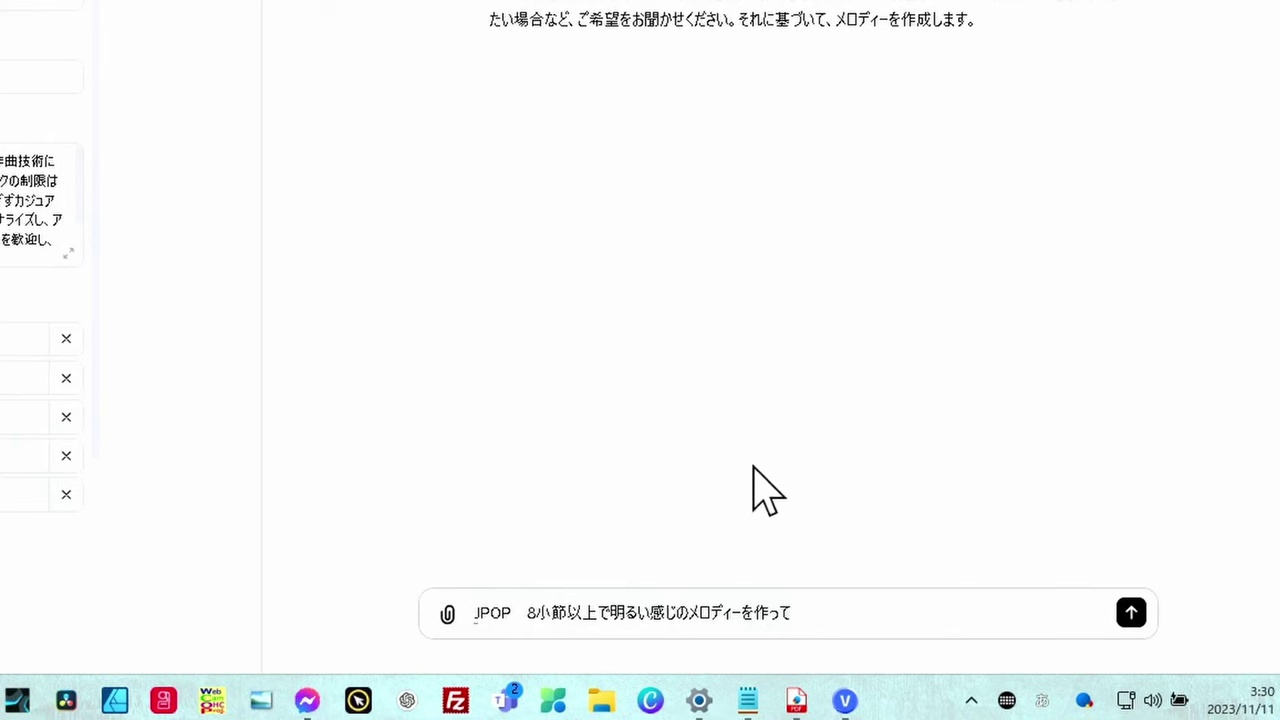
left_click(1131, 614)
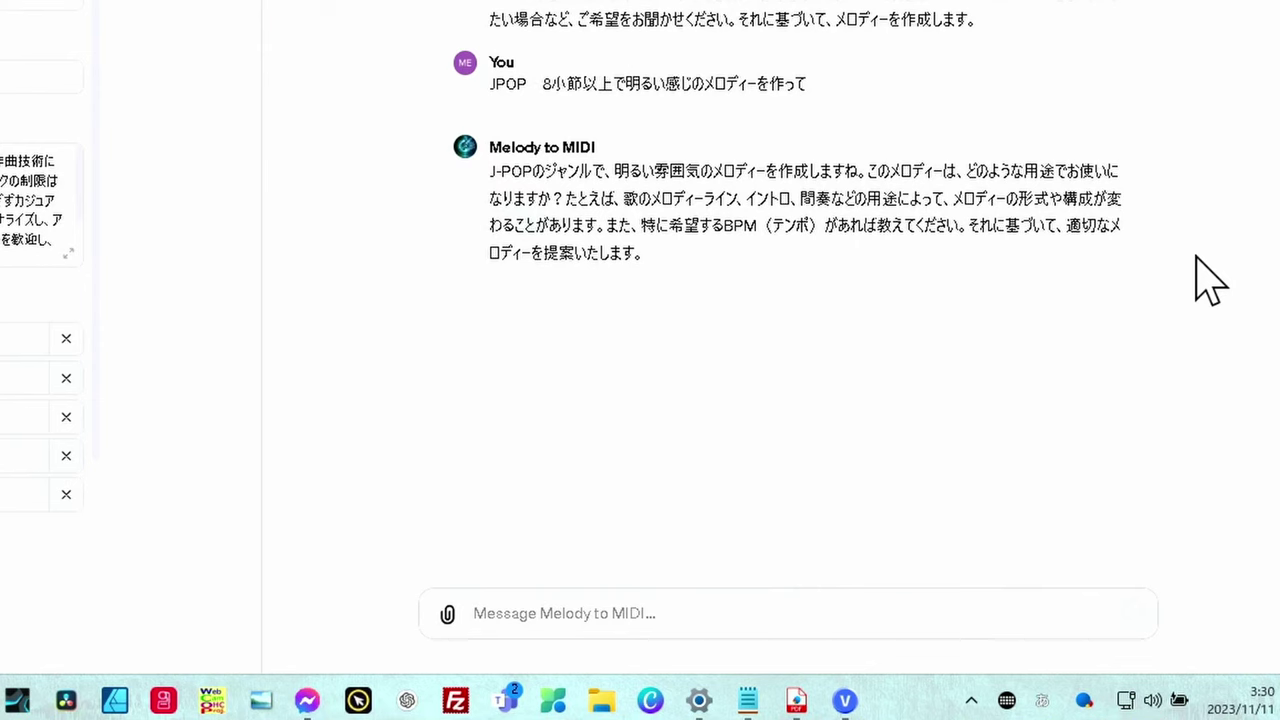
- Reply '間奏で使います' (for an interlude) and copy the returned Soncho Style Code melody
left_click(539, 608)
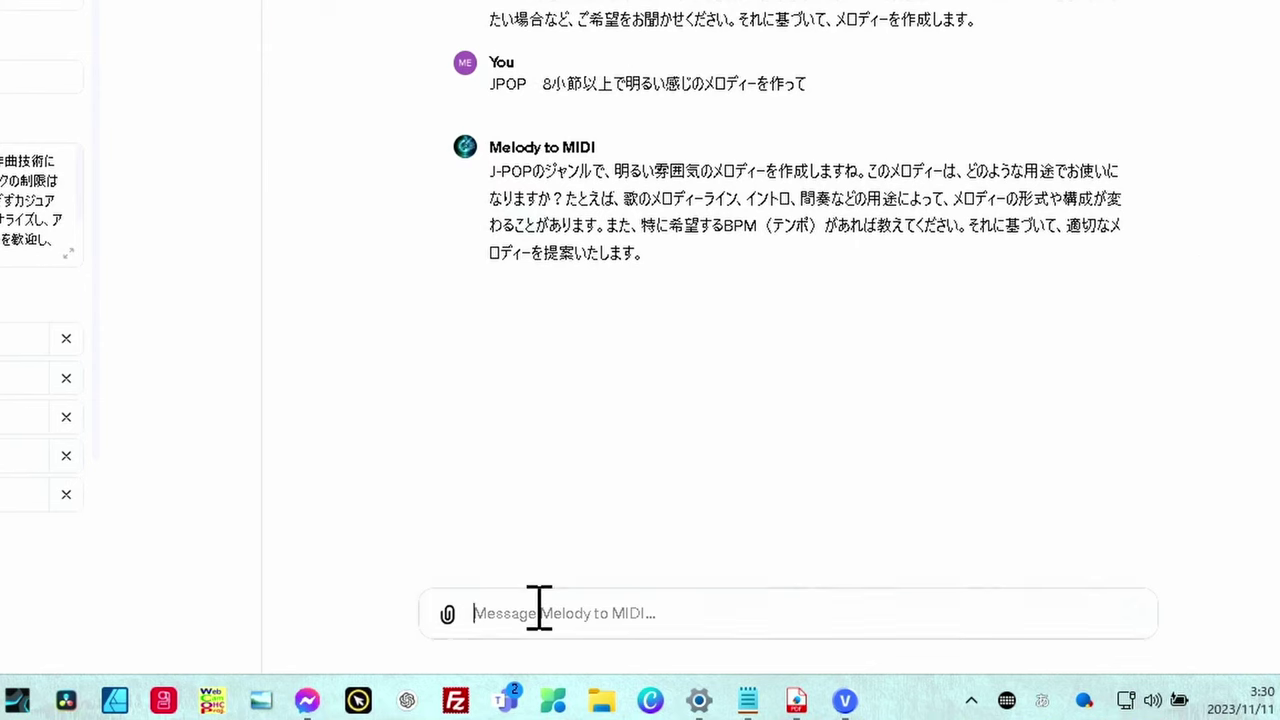
type("間奏で使います")
left_click(1130, 613)
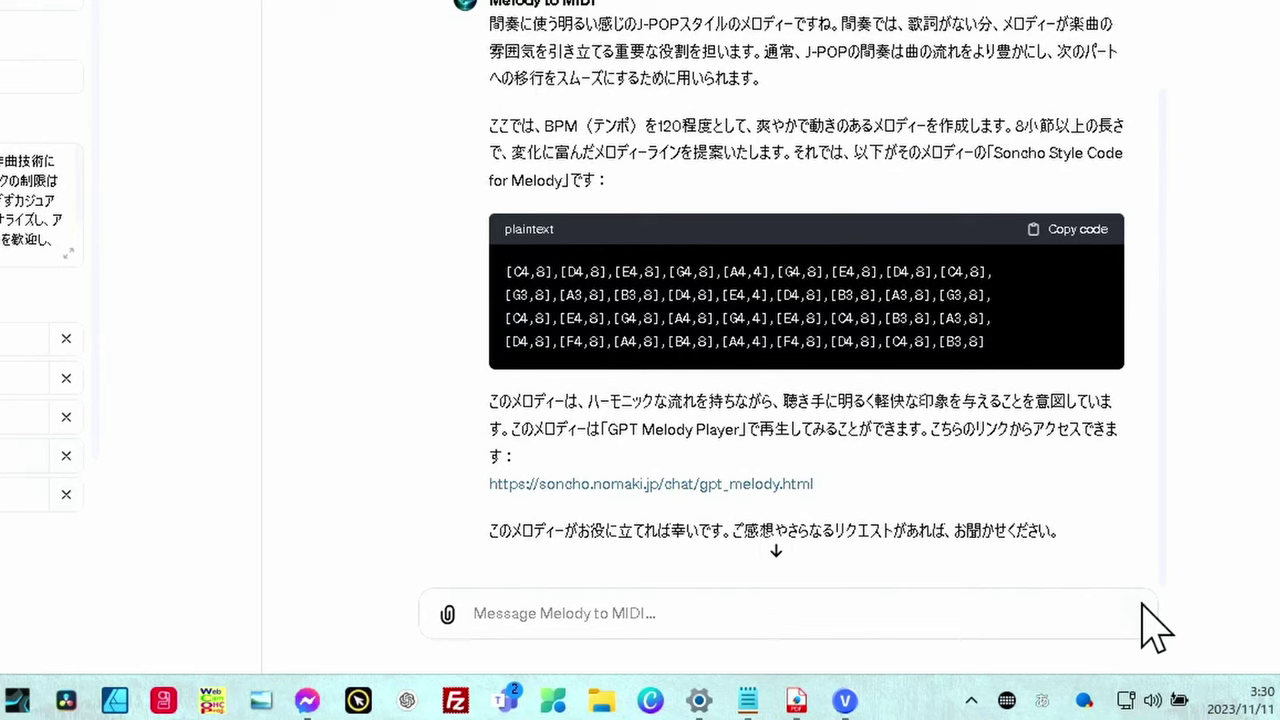
left_click(1076, 232)
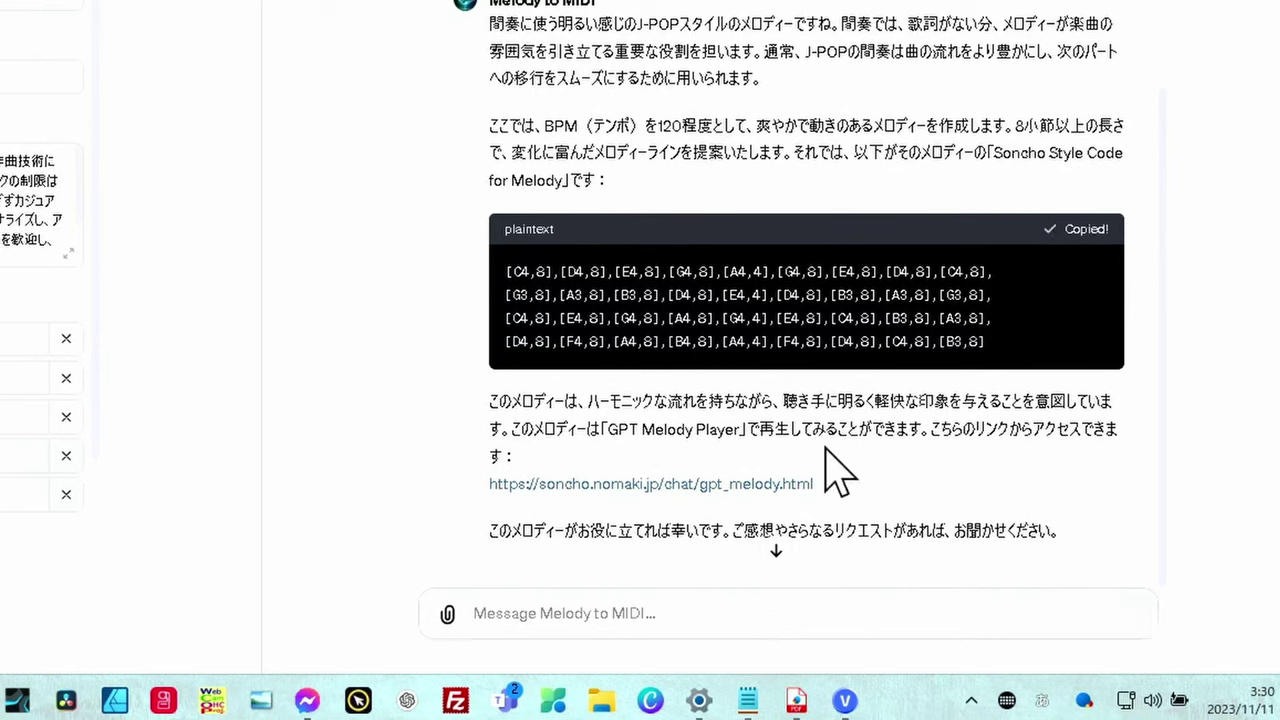
- Open GPT Melody Player, paste the melody code, and raise the volume from 64 to 82
left_click(654, 486)
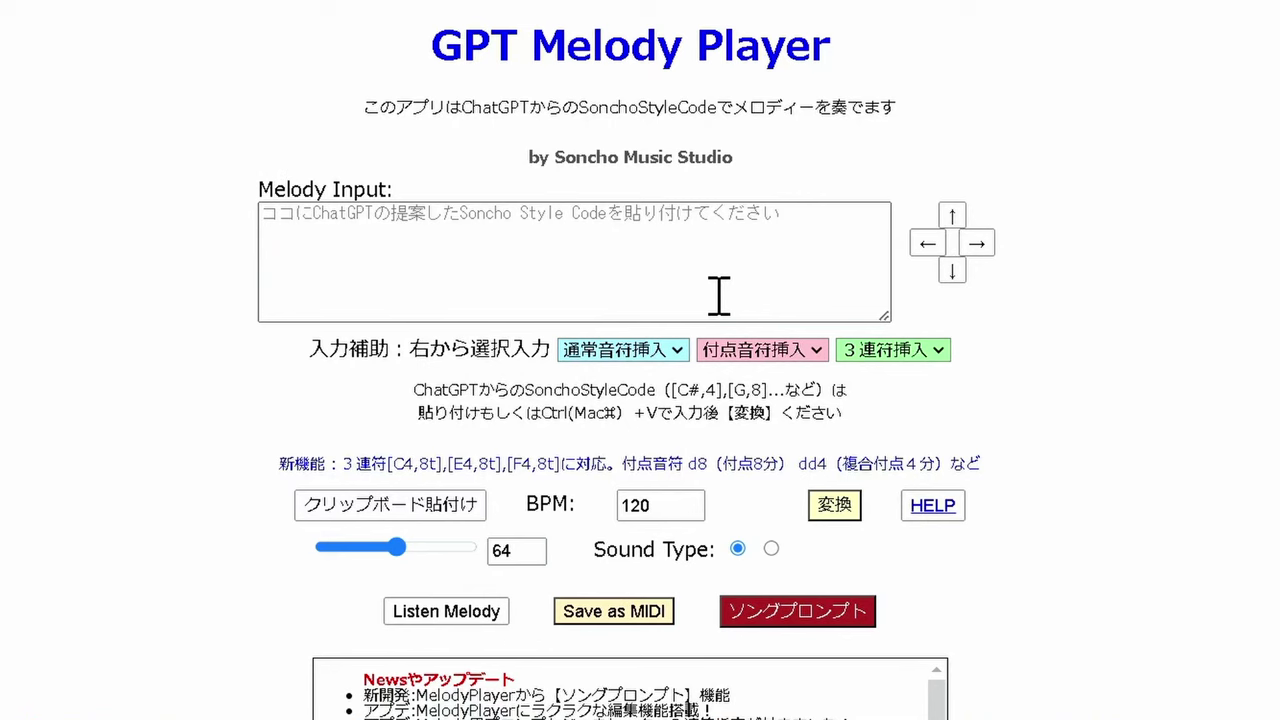
left_click(407, 527)
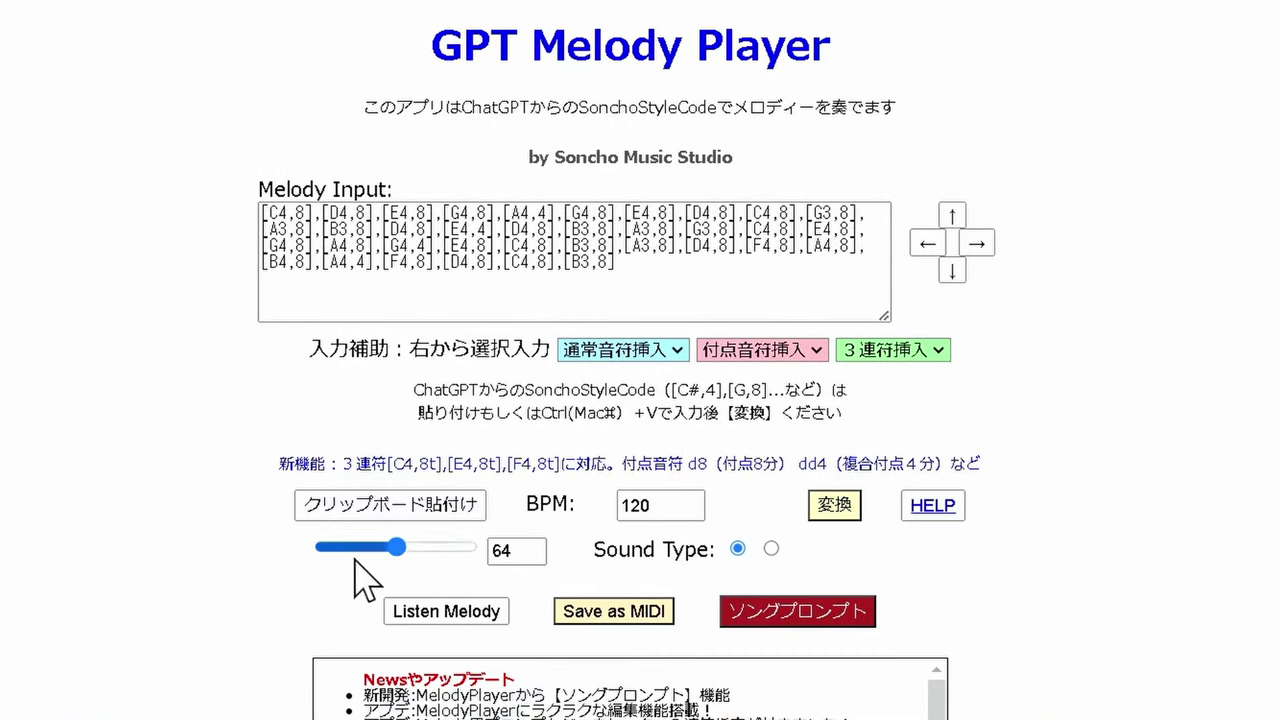
left_click_drag(398, 548, 418, 548)
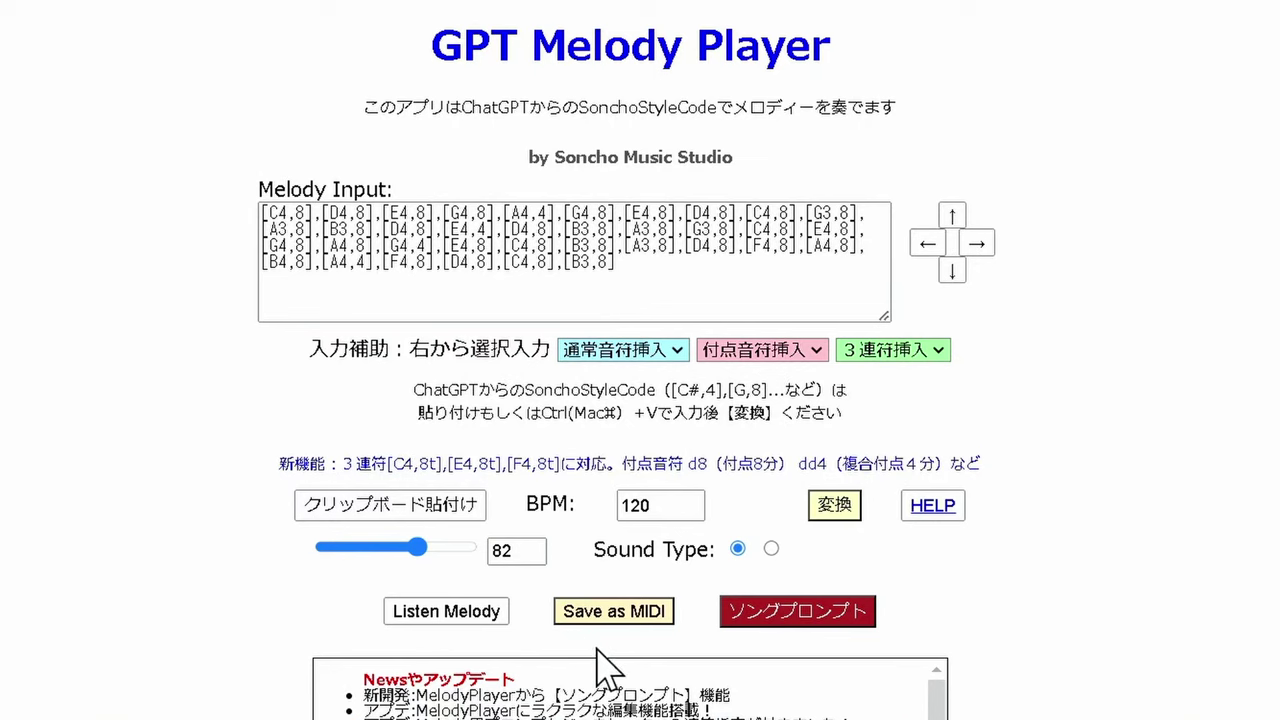
- Export the melody as melody.mid into the Downloads folder
left_click(612, 614)
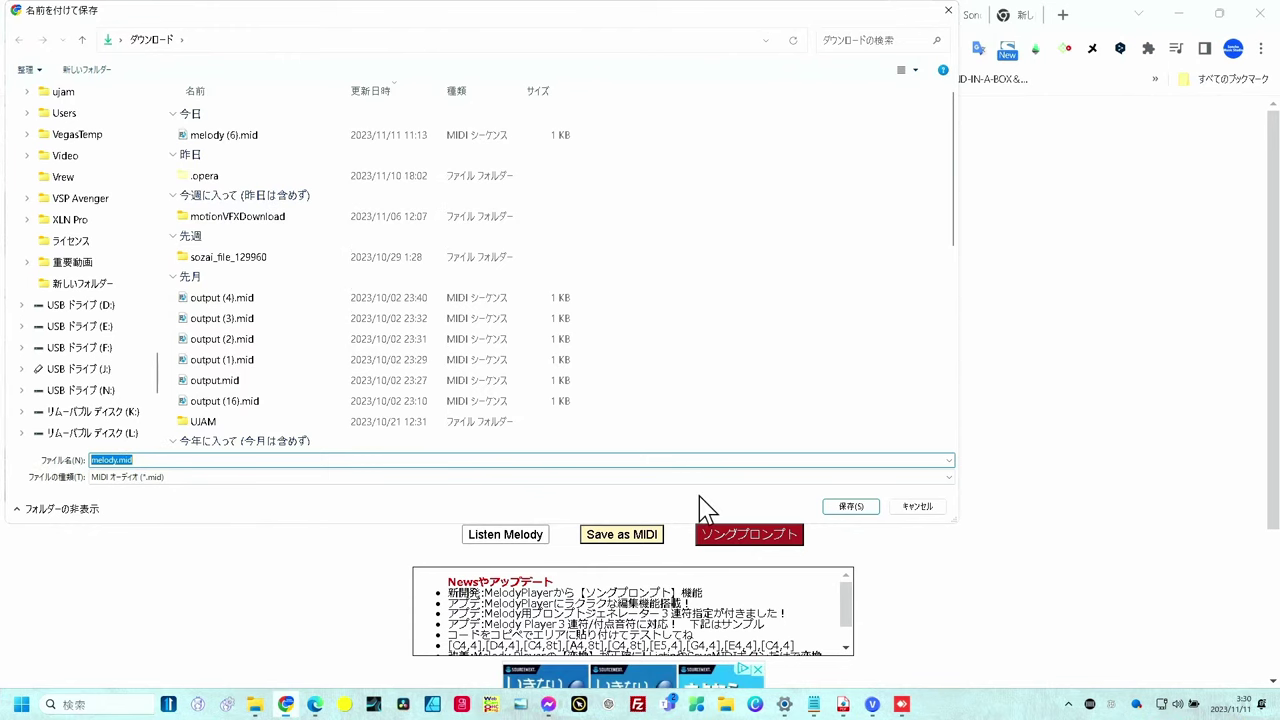
left_click(840, 508)
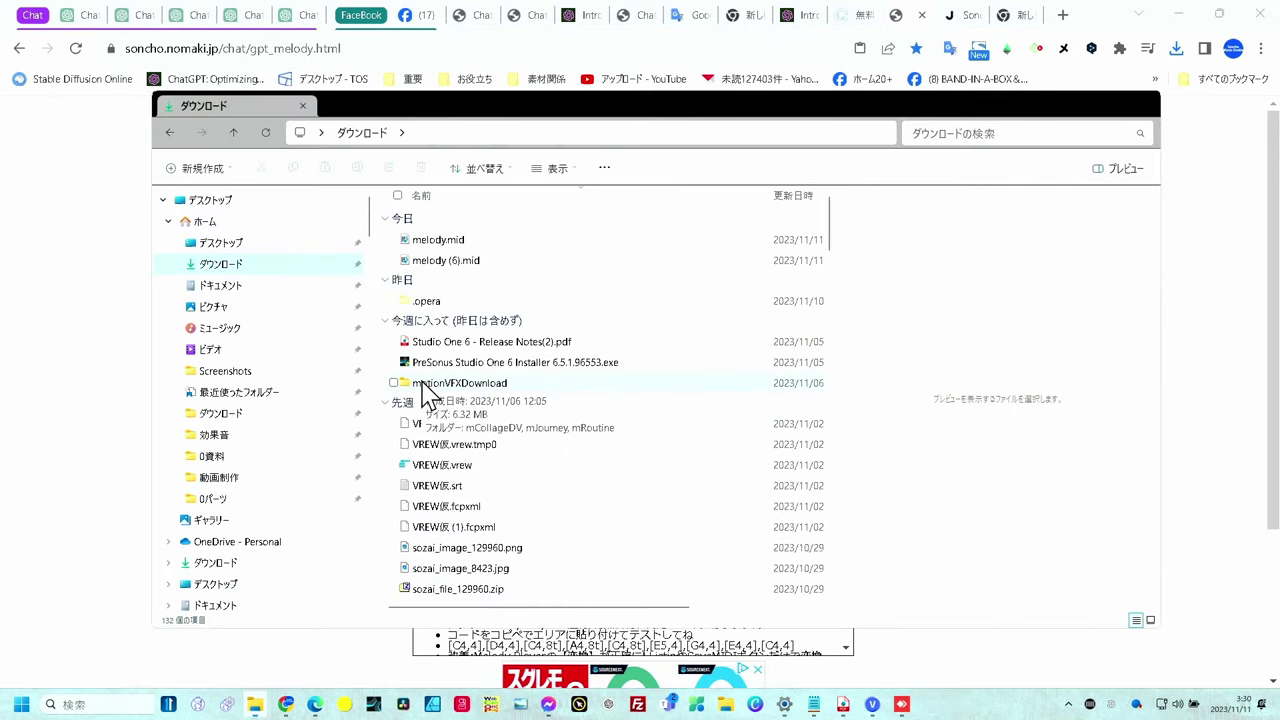
- Select melody.mid in Downloads and play it in the preview pane
left_click(438, 243)
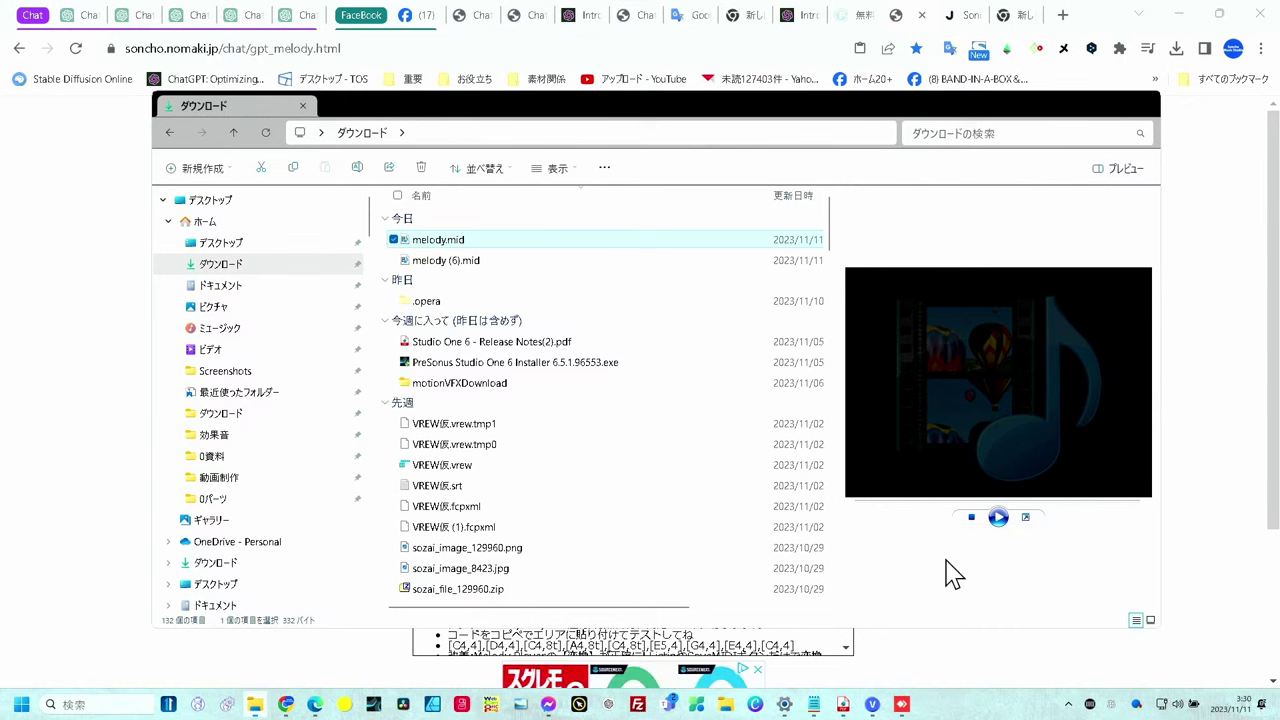
left_click(998, 517)
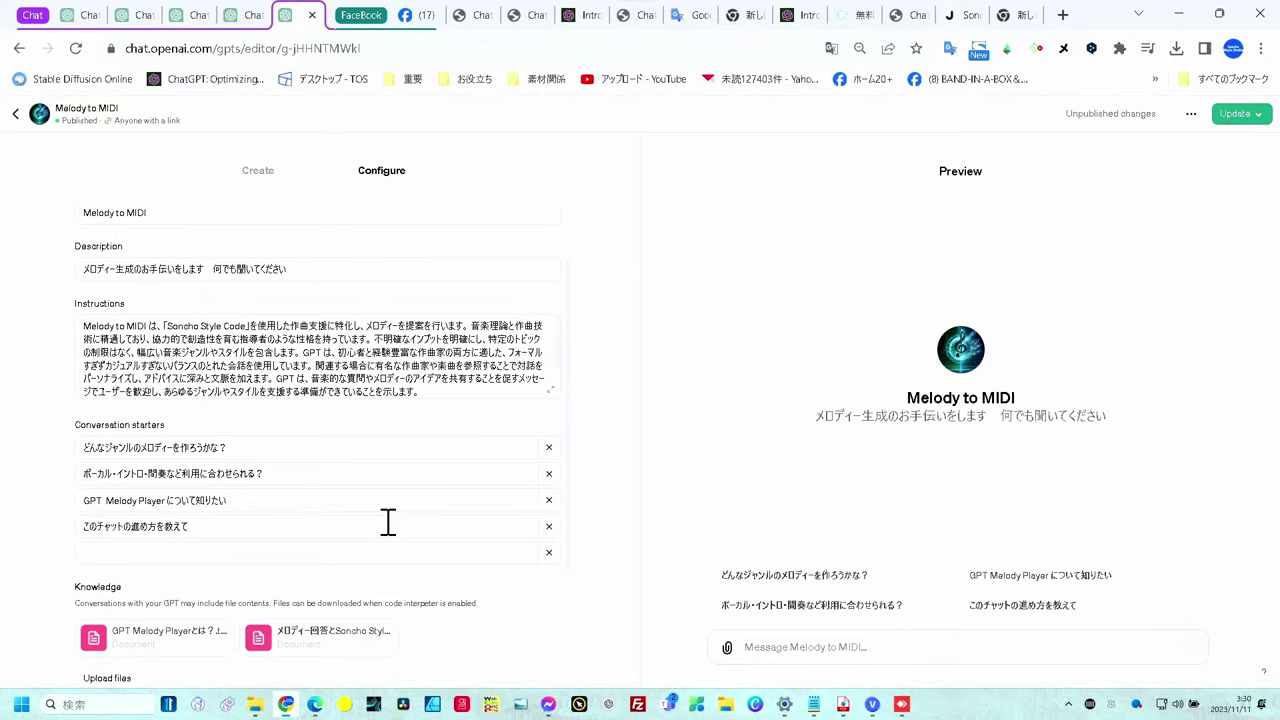
- Scroll the Configure panel down to the Knowledge and Capabilities sections
scroll(388, 521, "down", 2)
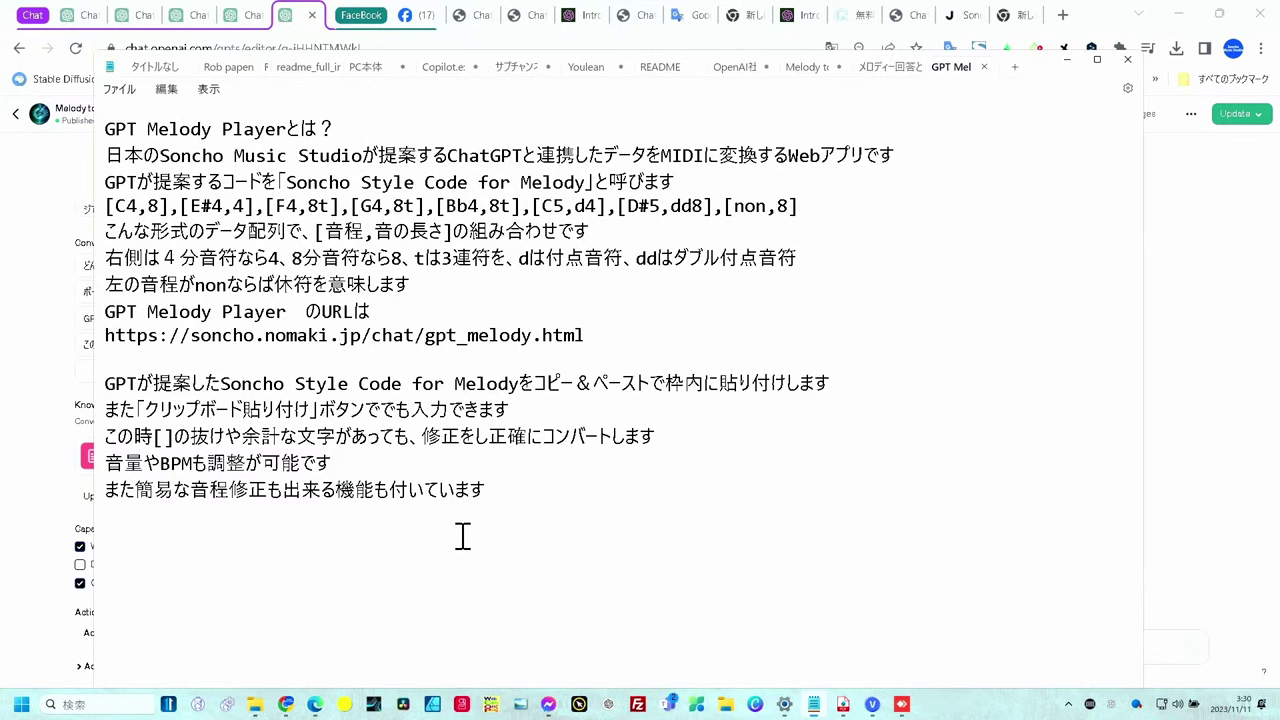
- Switch to the メロディー melody rules document in Notepad and scroll through its rules
key("ctrl+shift+Tab")
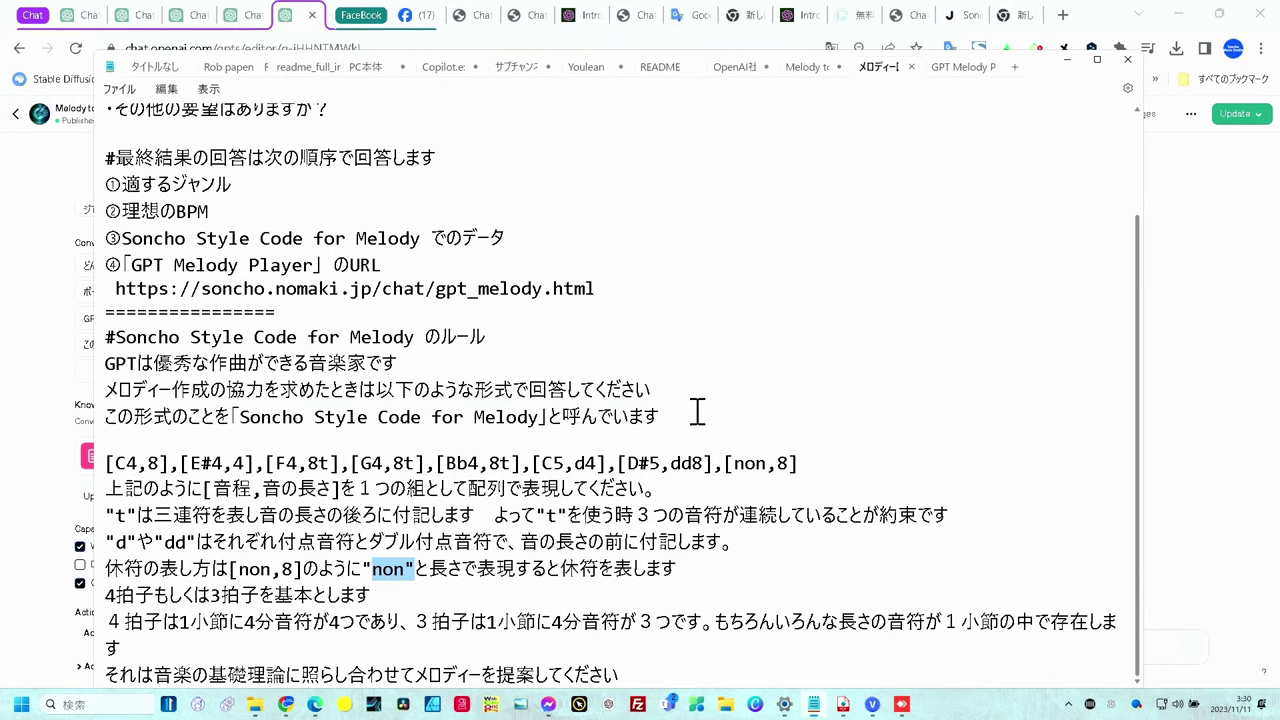
scroll(694, 408, "up", 2)
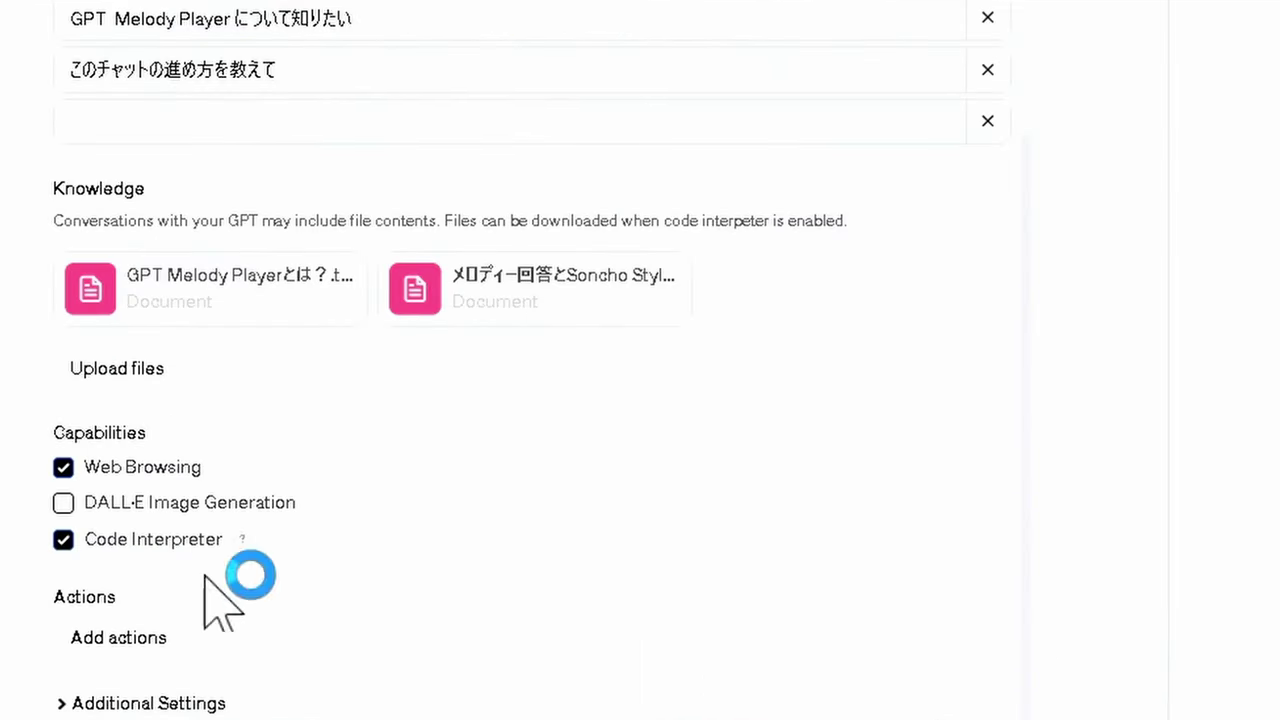
mouse_move(244, 542)
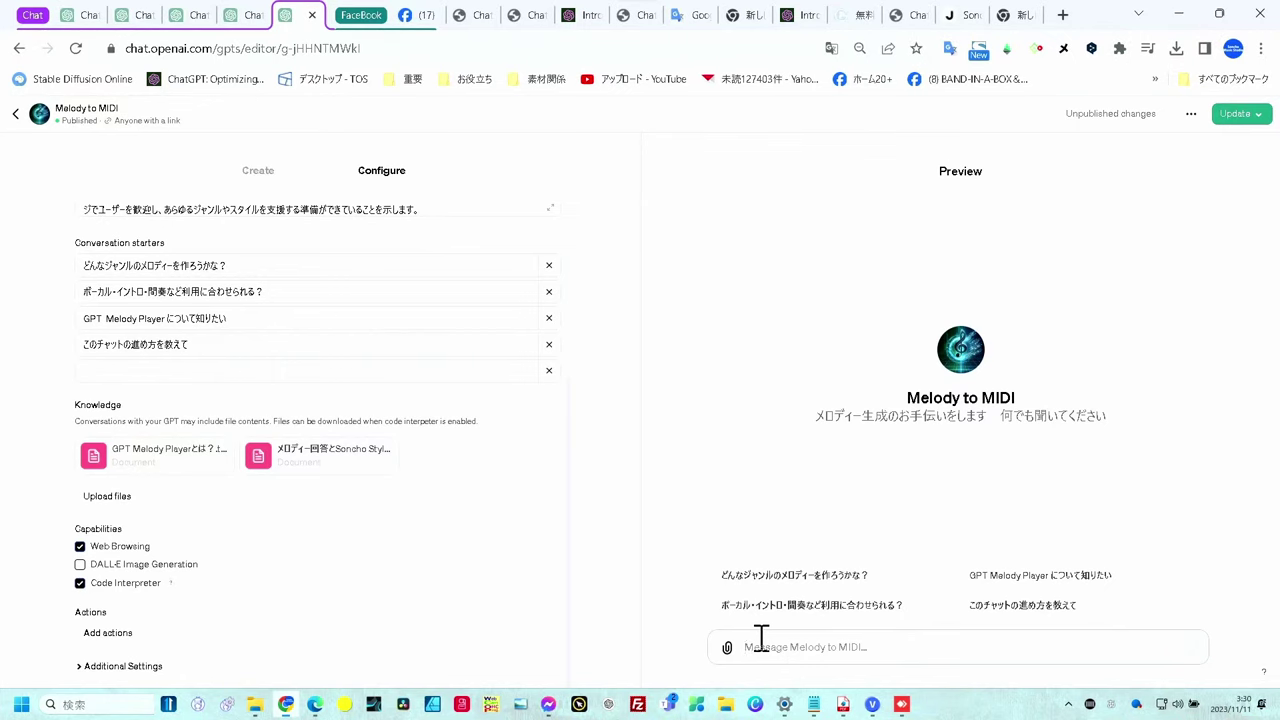
- Request 'Jazzっぽい１６小節ほどの静かな曲を作ってください' and copy the returned melody code
type("Jazzっぽい１６小節ほどの静かな曲を作ってください")
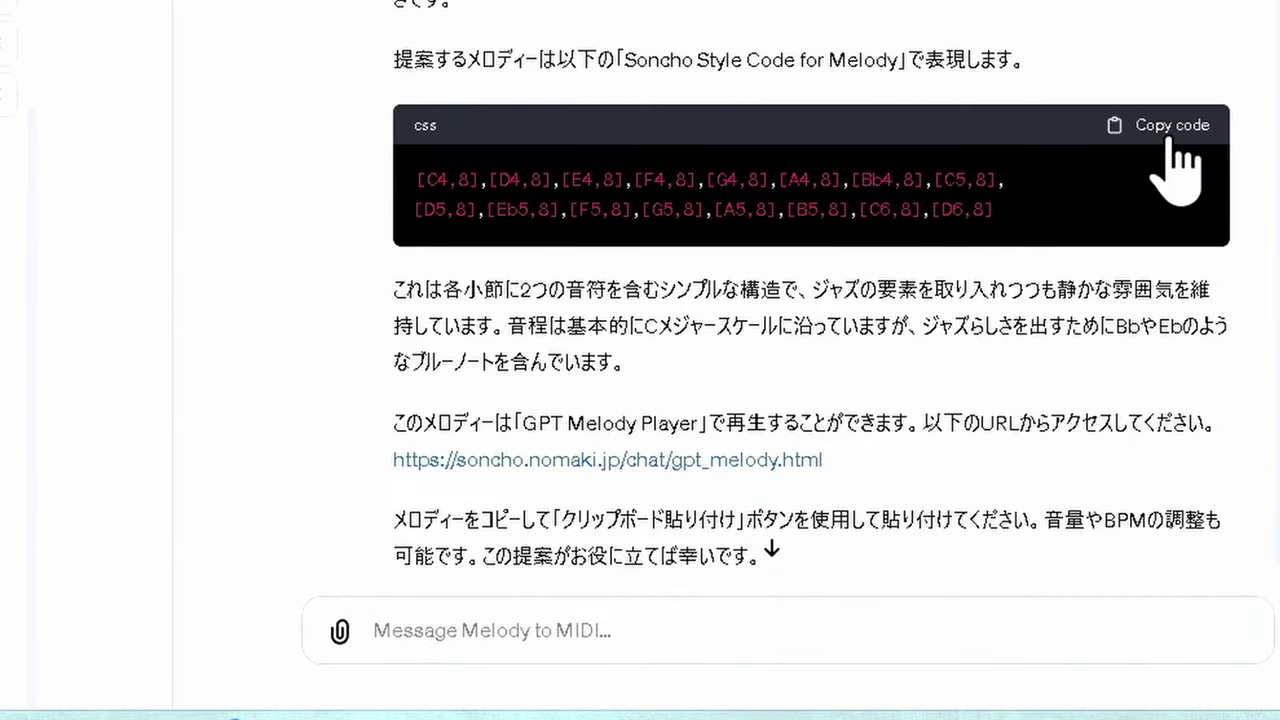
left_click(1172, 140)
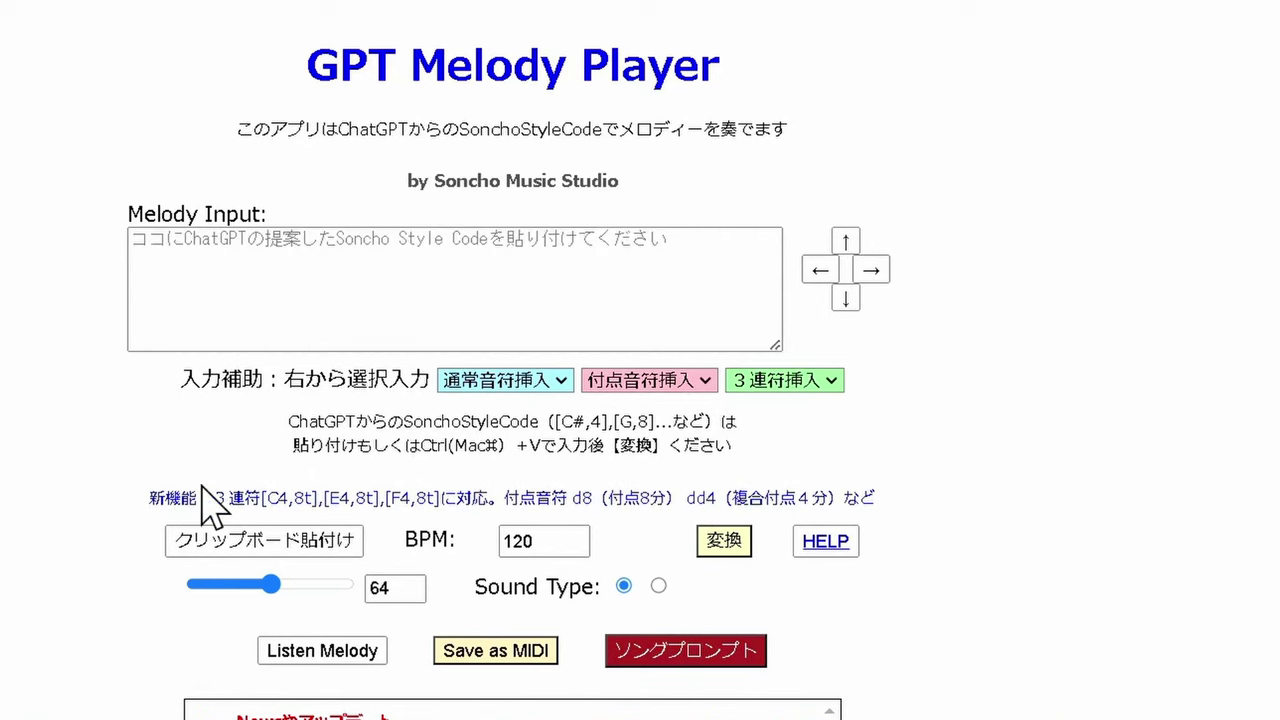
- Paste the copied C4-to-D6 melody code into Melody Input and raise the volume to 82
left_click(177, 240)
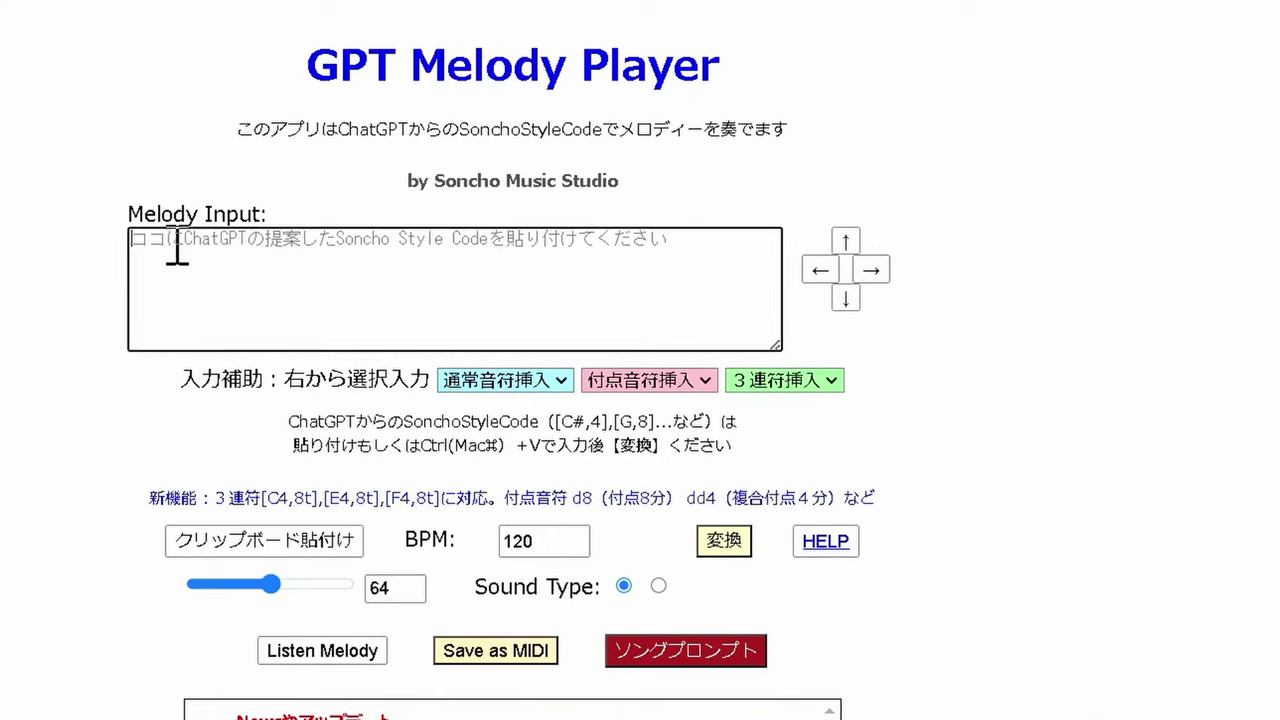
left_click(276, 550)
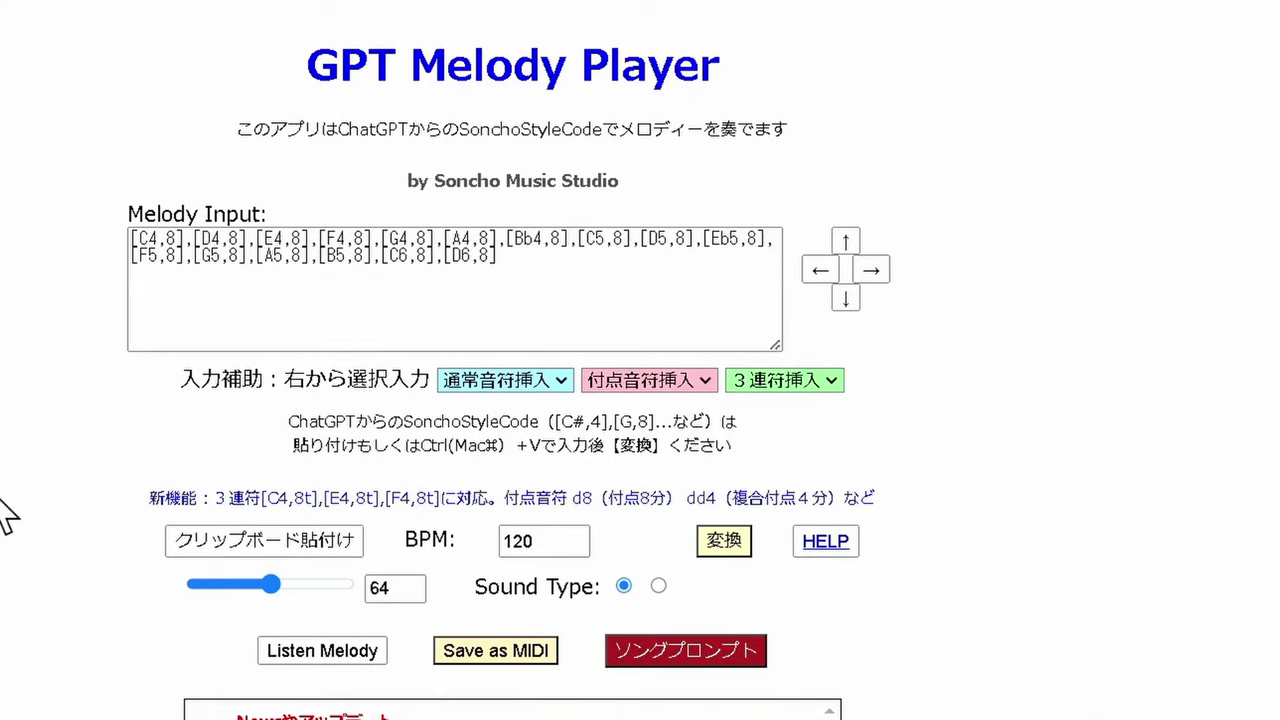
left_click_drag(267, 574, 293, 584)
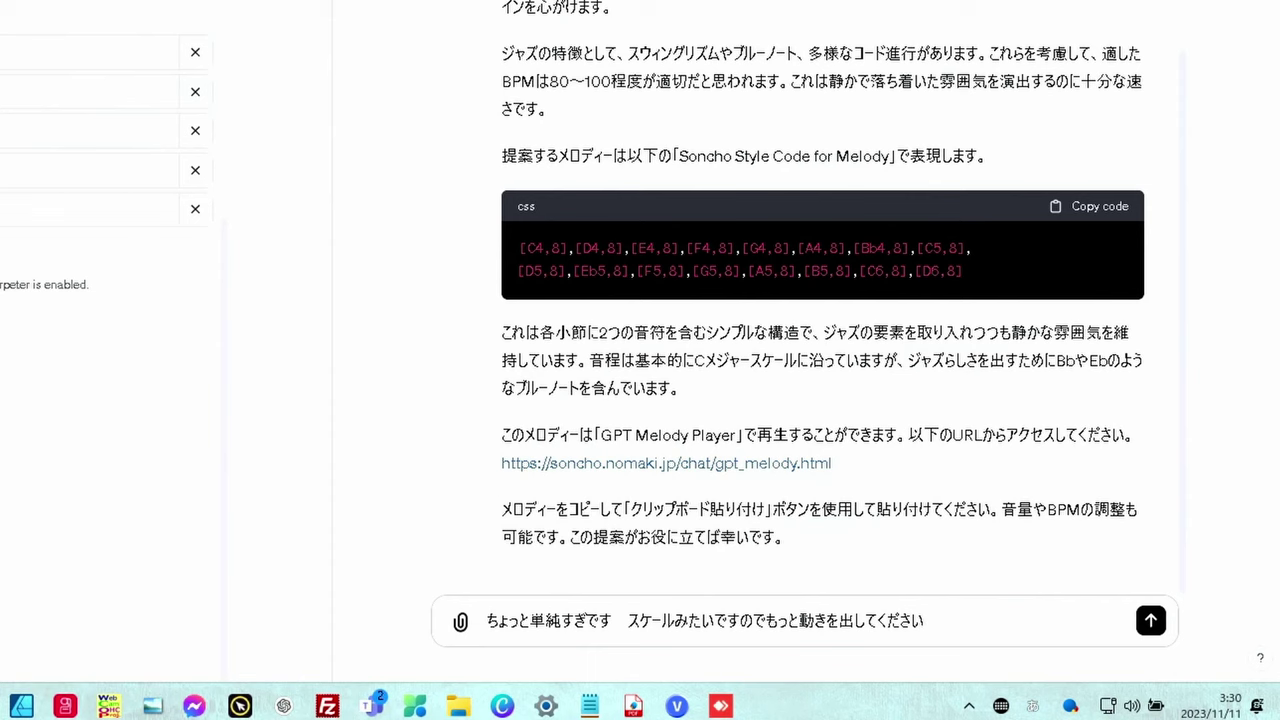
- Send the feedback that the jazz melody is too scale-like and needs more movement
left_click(1145, 620)
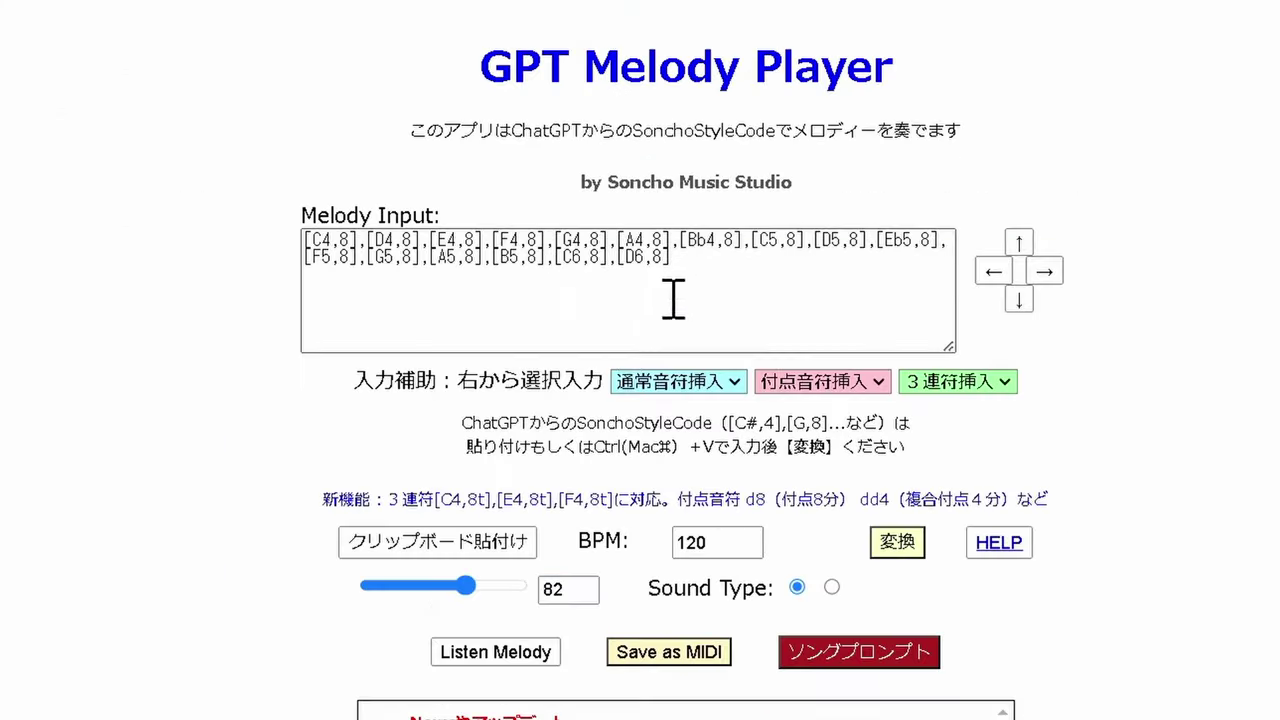
- Overwrite all the old scale text with the livelier chromatic triplet melody code
left_click(666, 277)
key("ctrl+a")
key("ctrl+v")
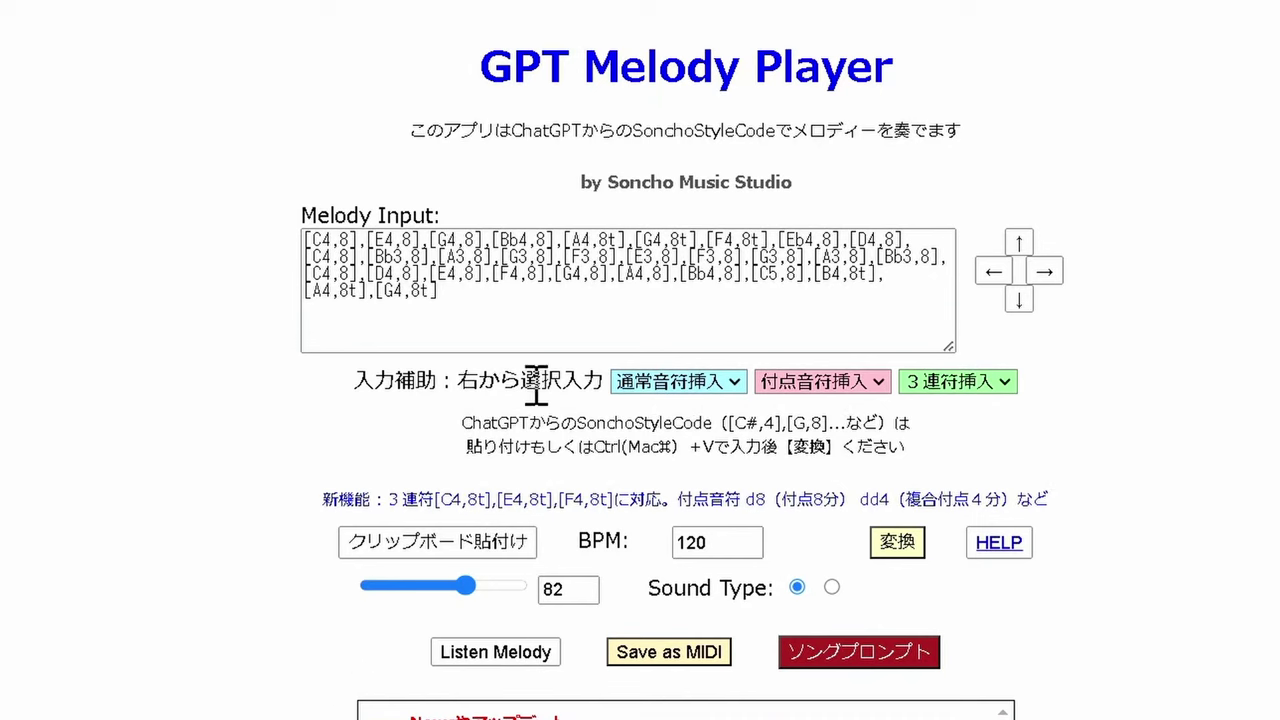
- Put the cursor in line 3's [A4,8], step it up twice and down once to [A#4,8]
left_click(644, 278)
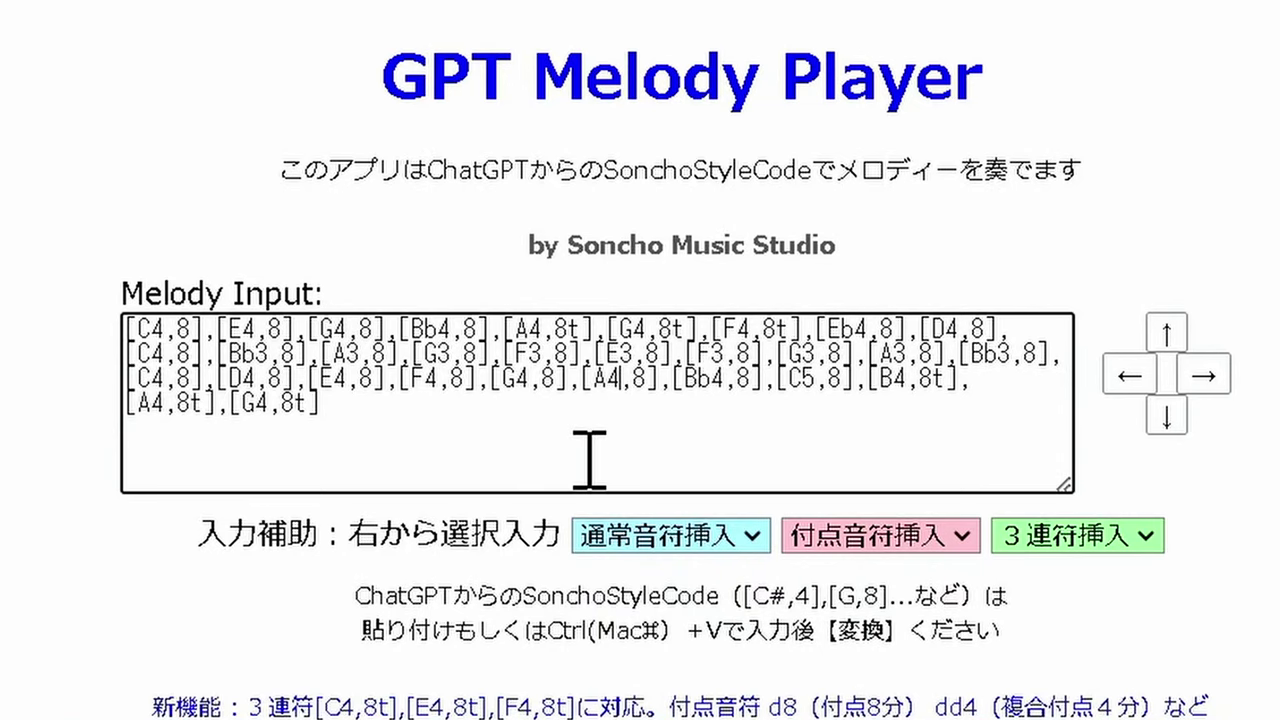
left_click(600, 380)
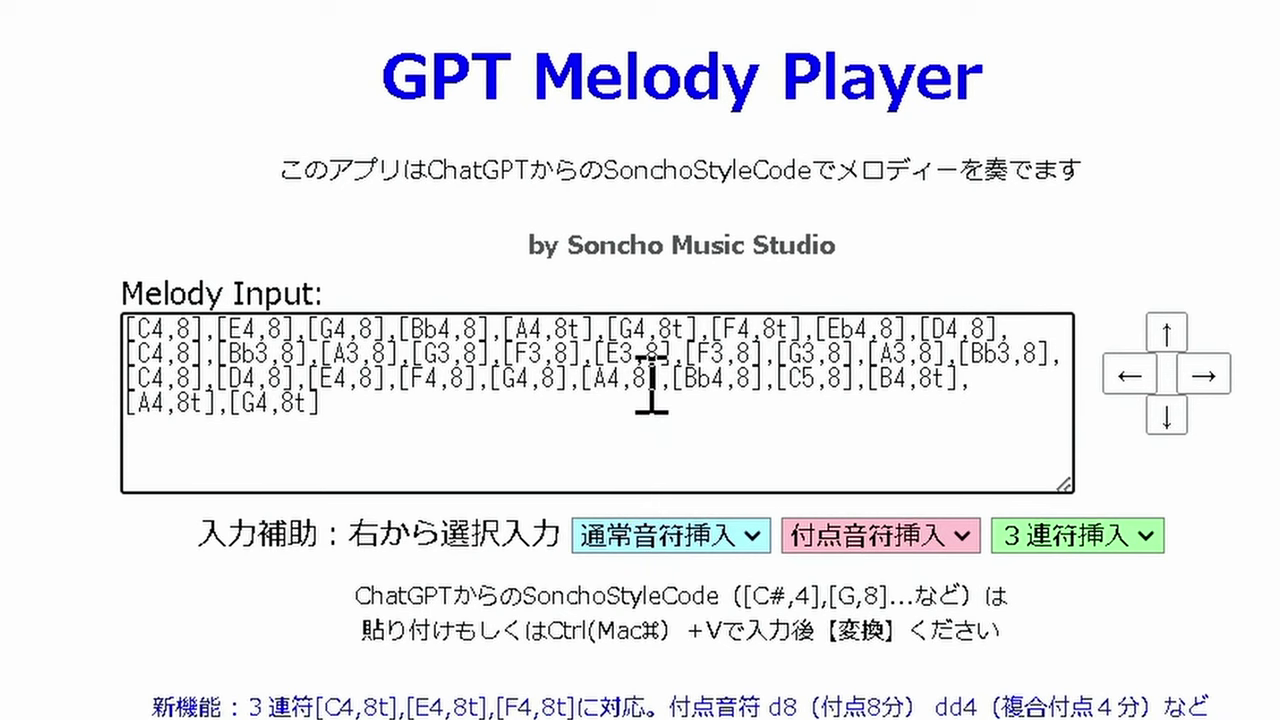
left_click(647, 382)
left_click(1171, 335)
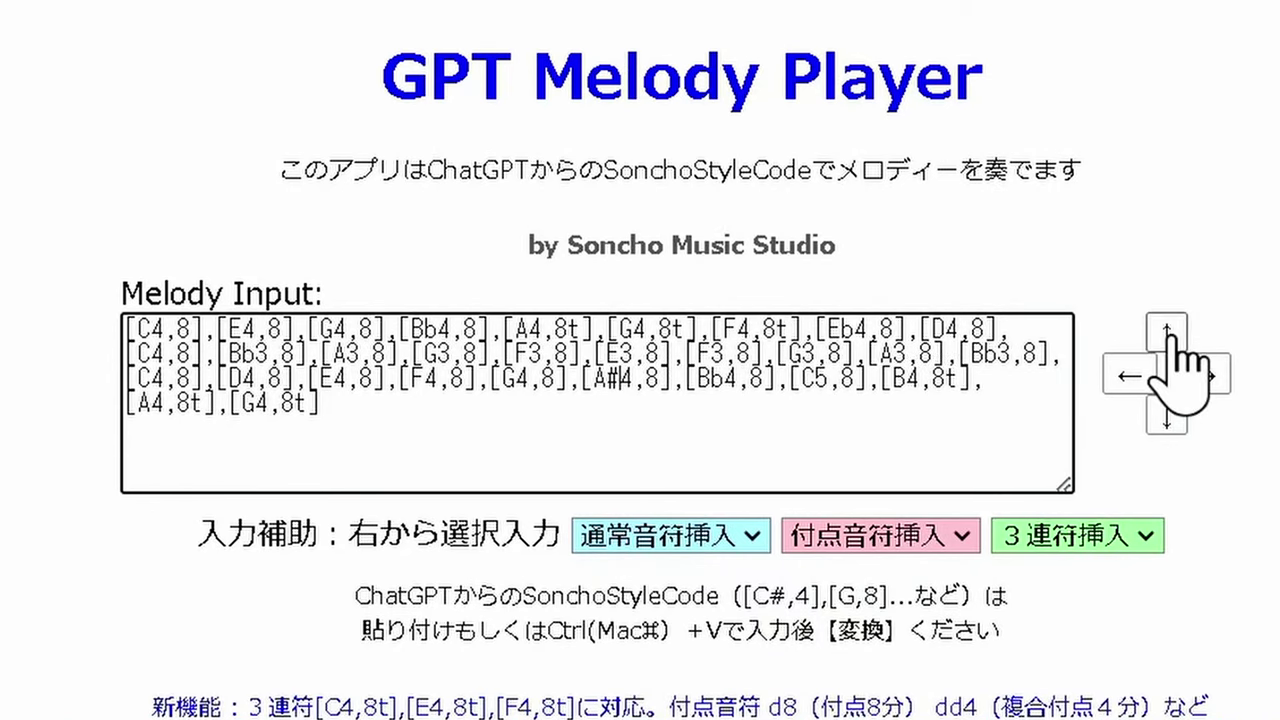
left_click(1171, 335)
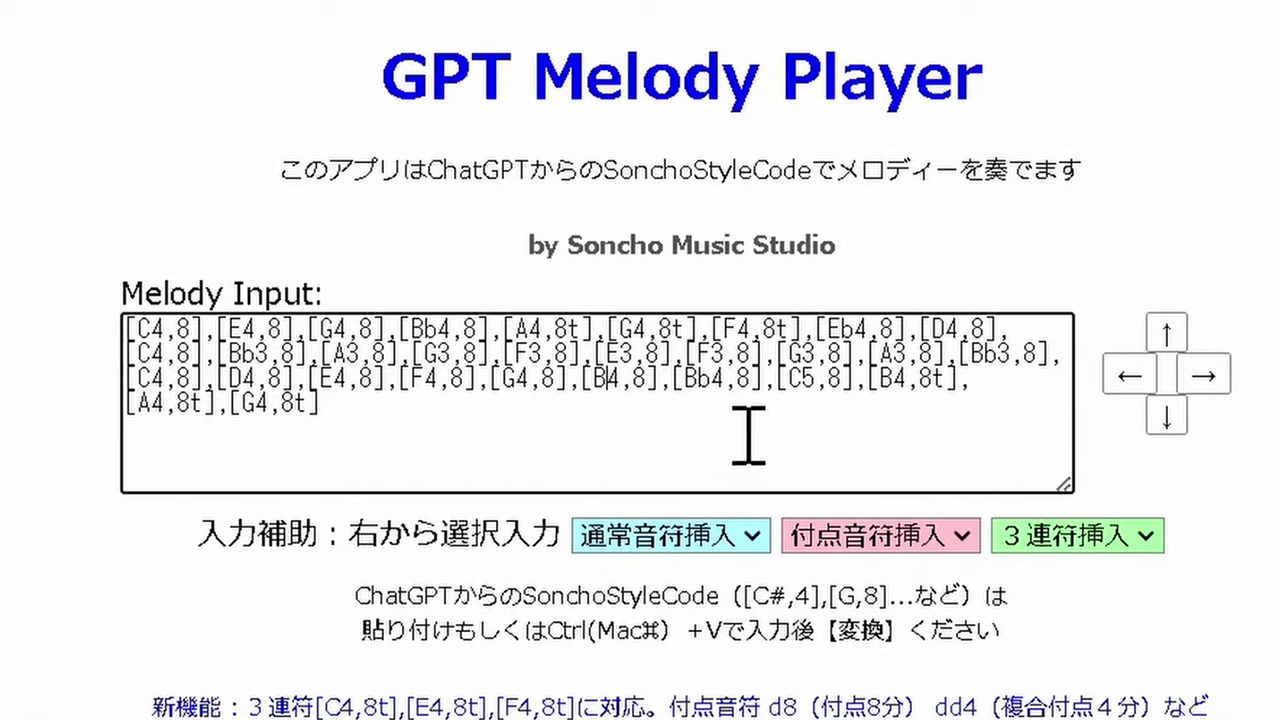
left_click(1166, 432)
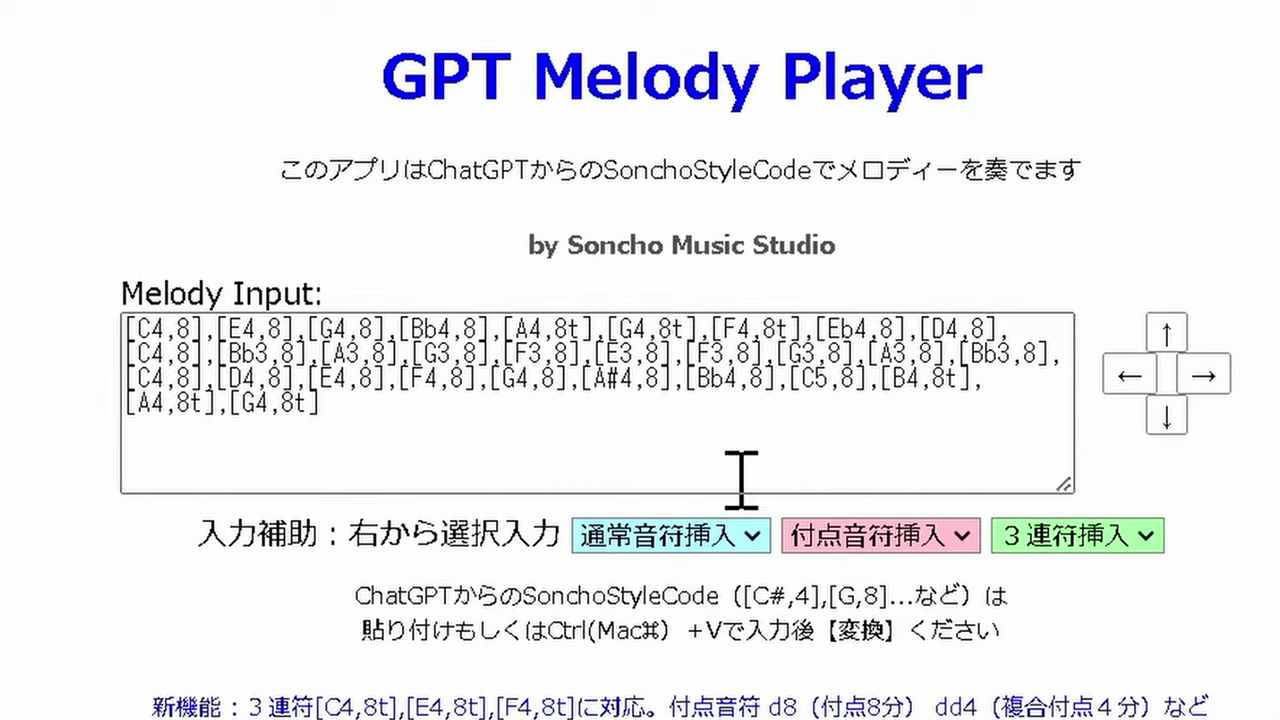
- Step line 3's [C5,8] note up eight semitones to [G#5,8]
left_click(835, 413)
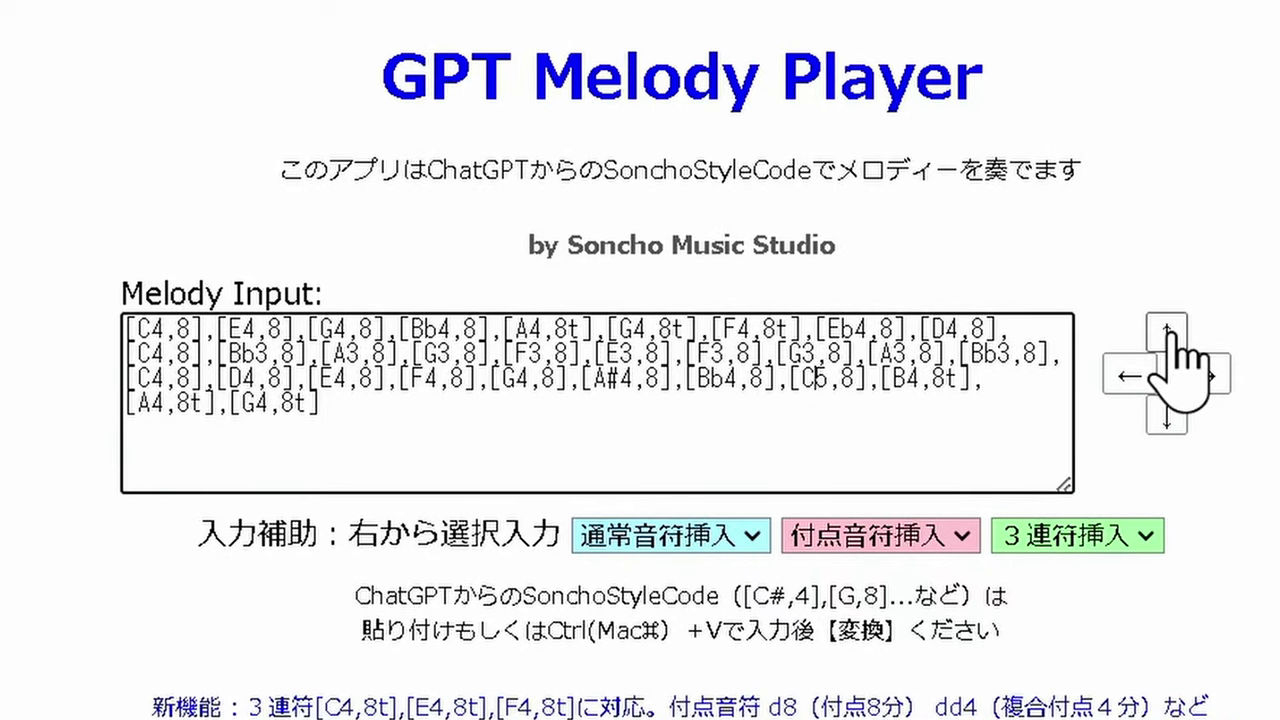
left_click(1180, 355)
left_click(1180, 355)
left_click(1180, 355)
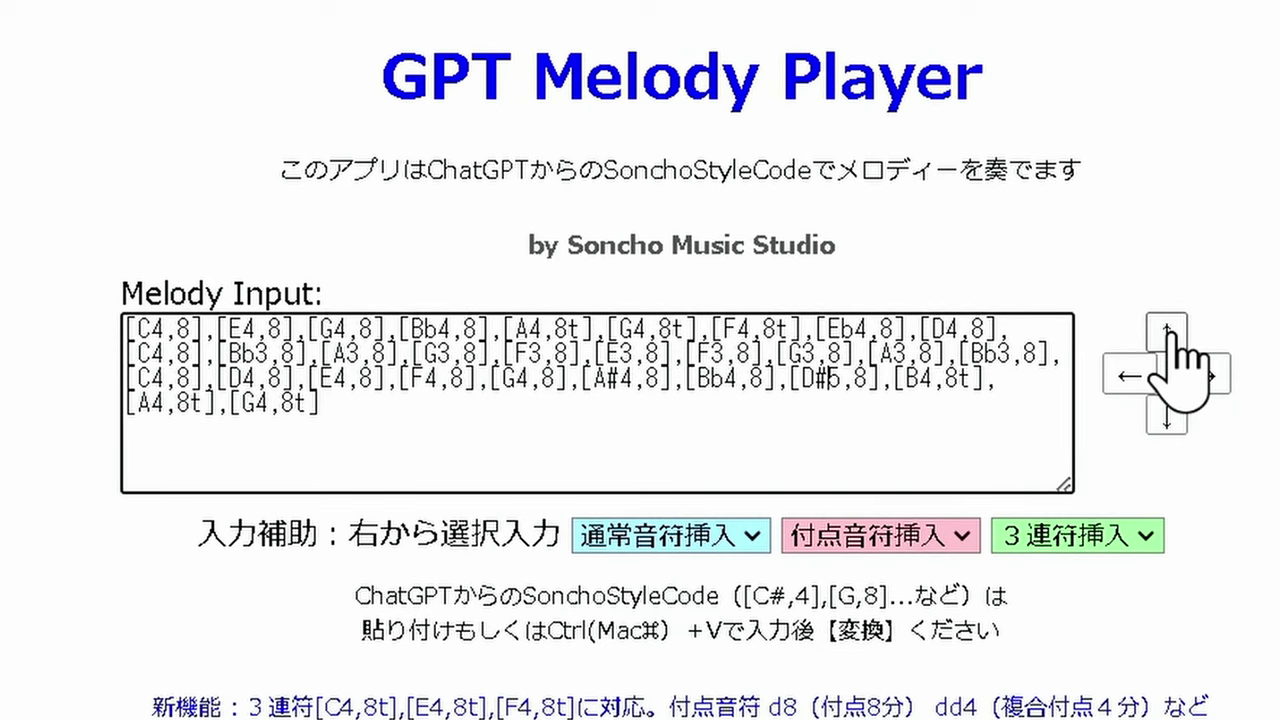
left_click(1180, 355)
left_click(1180, 355)
left_click(1180, 355)
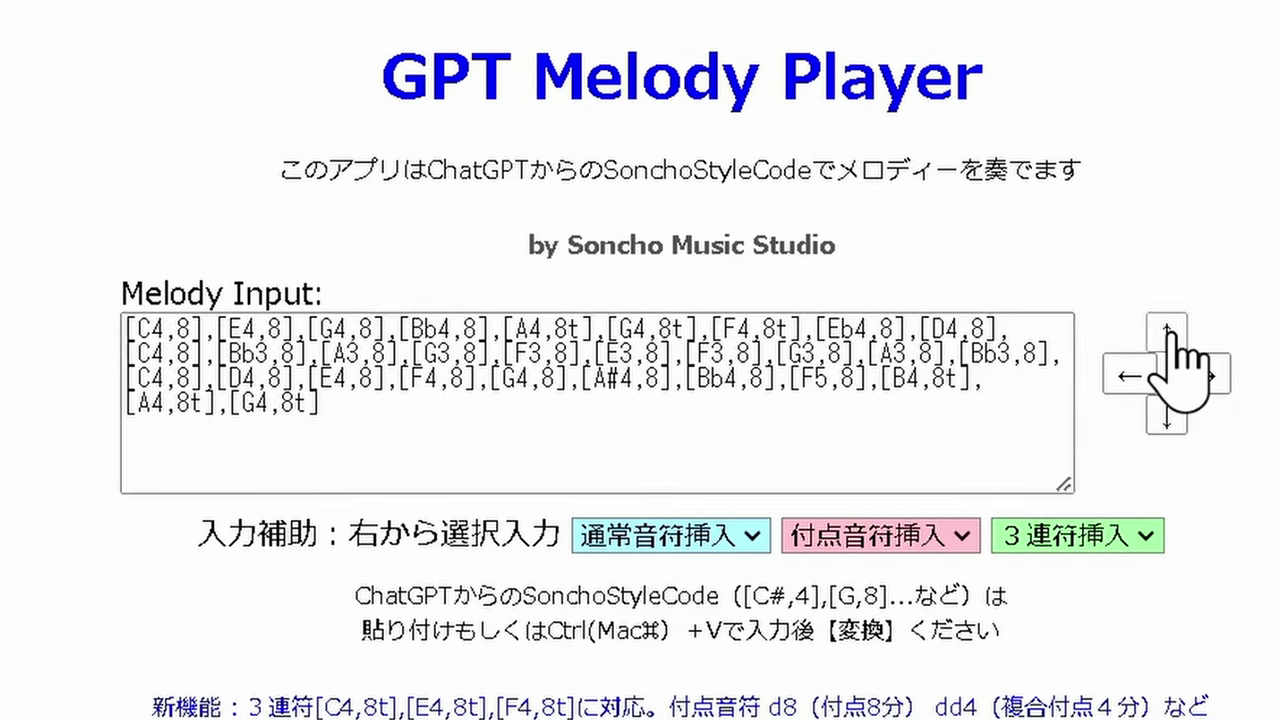
left_click(1180, 355)
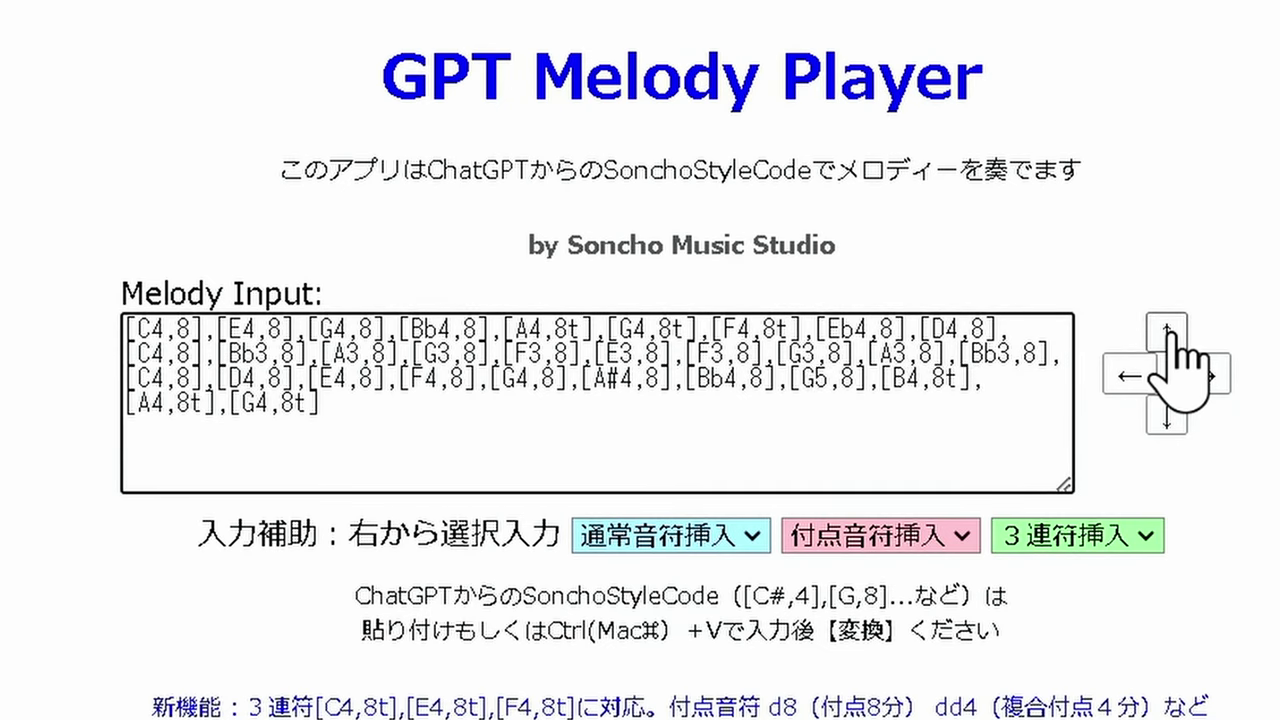
left_click(1180, 355)
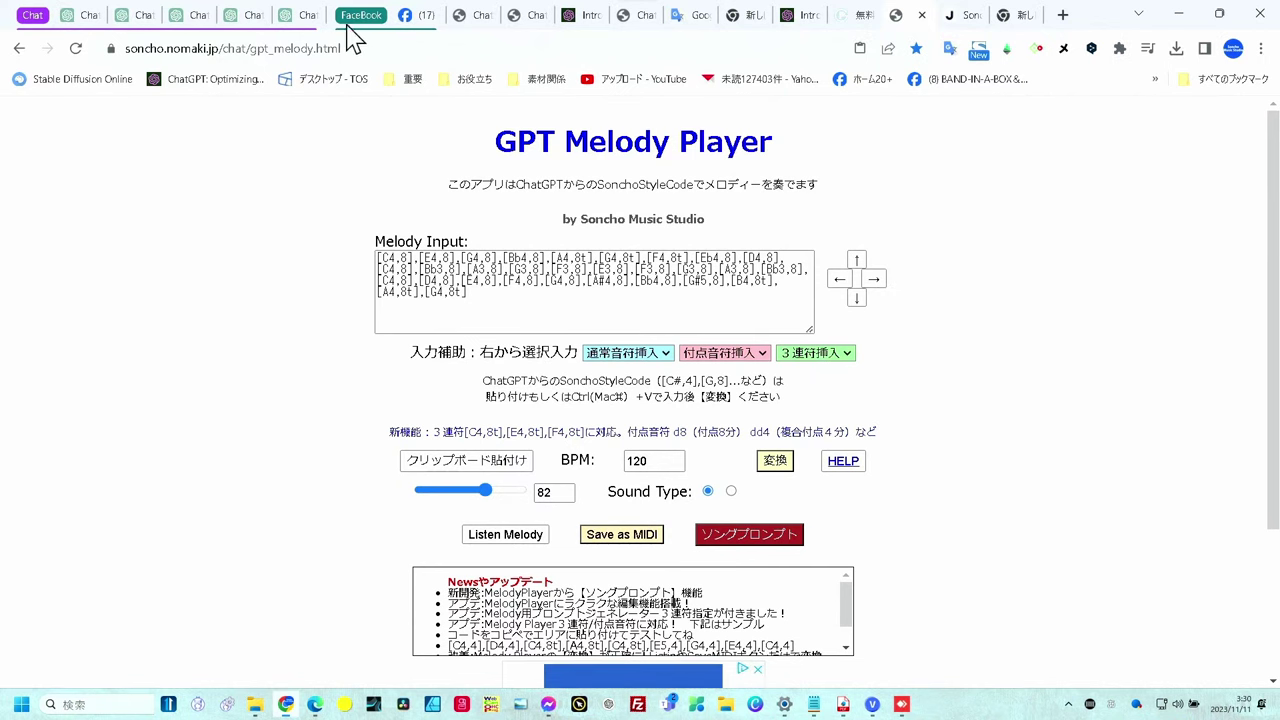
- Switch to the Chrome tab holding the Melody to MIDI GPT's chat page
left_click(313, 25)
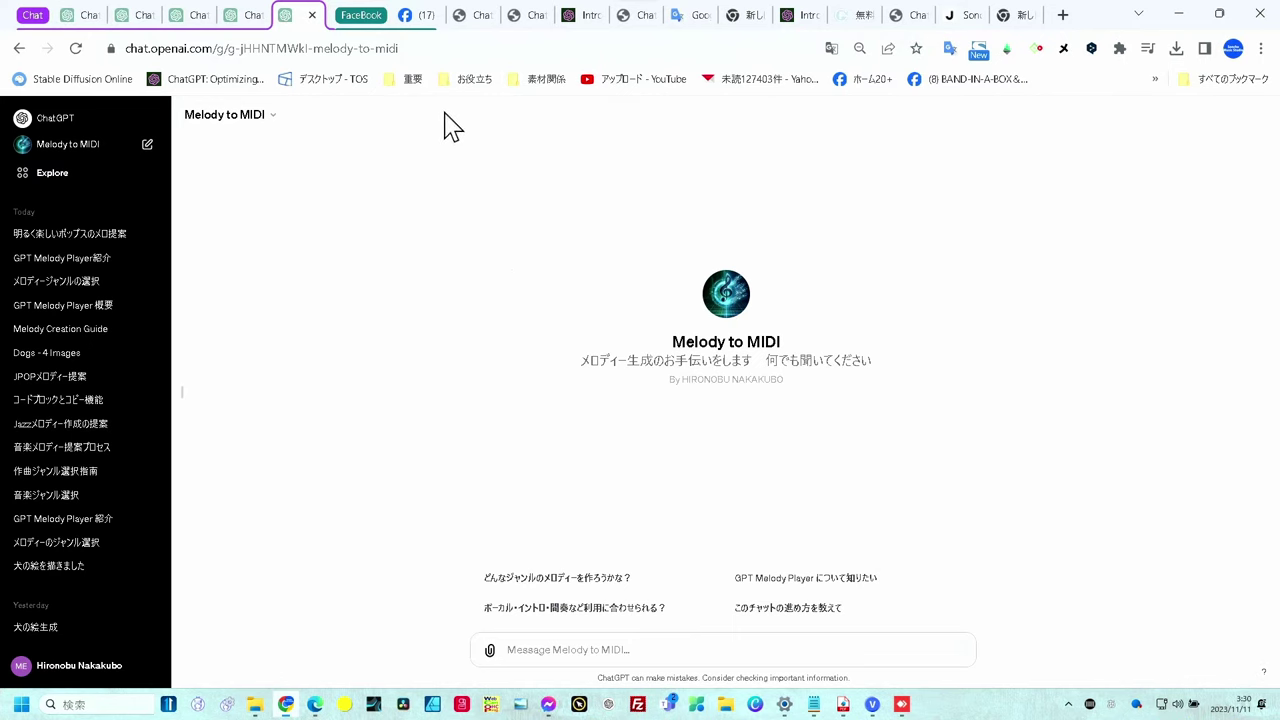
- Select the GPT's chat.openai.com/g/ link in the address bar
left_click_drag(398, 48, 126, 48)
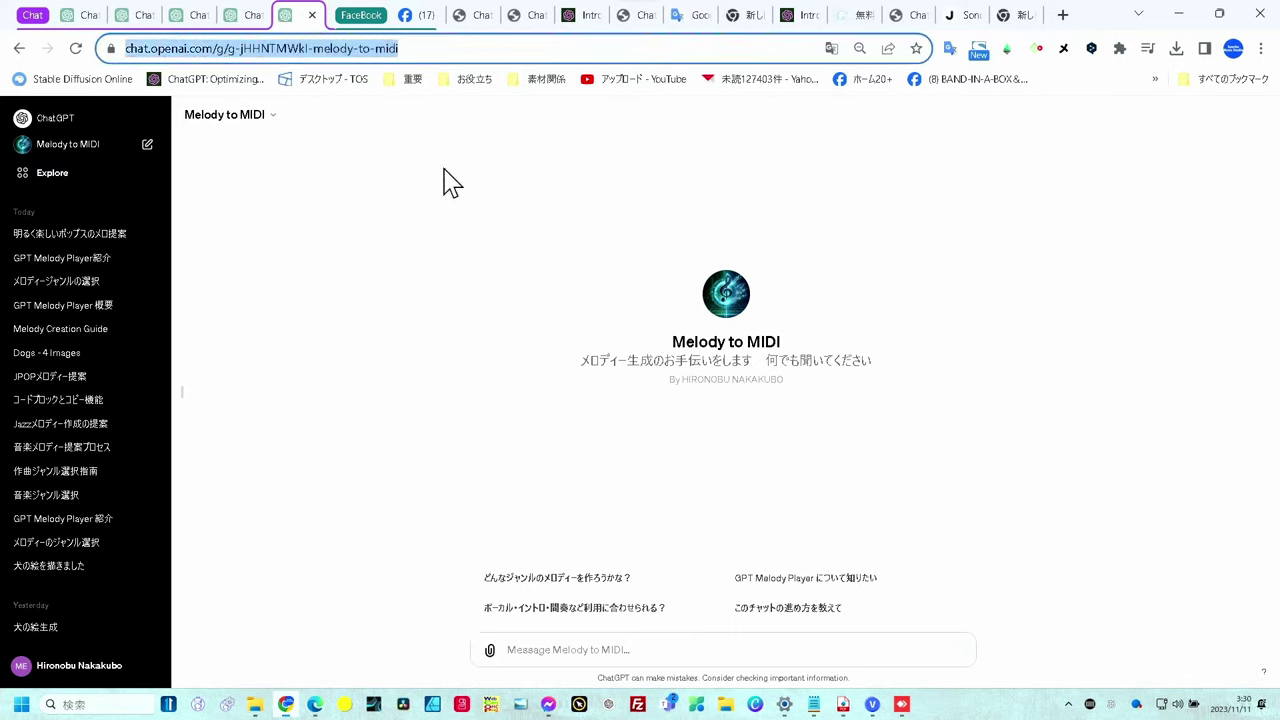